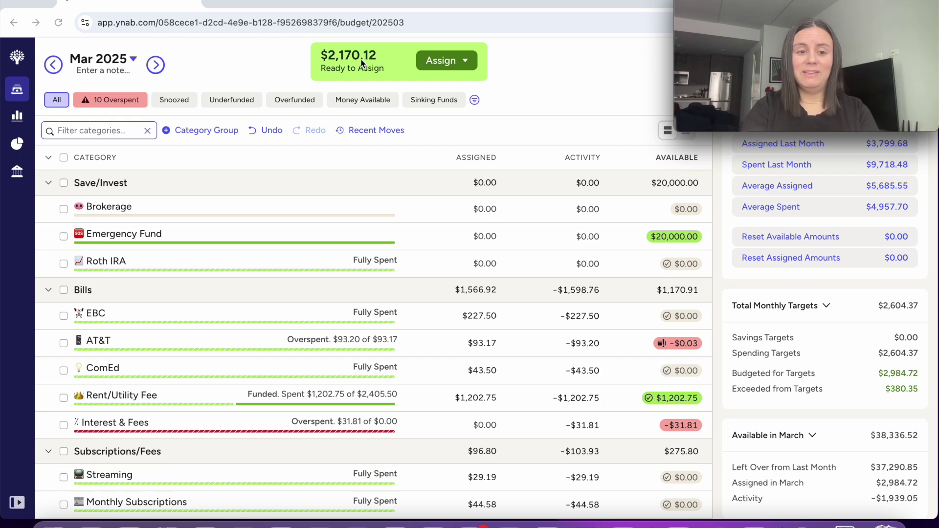
Assign $450 to the Solo Trip category for March 2025 and deselect the category.
scroll(404, 269, down, 10)
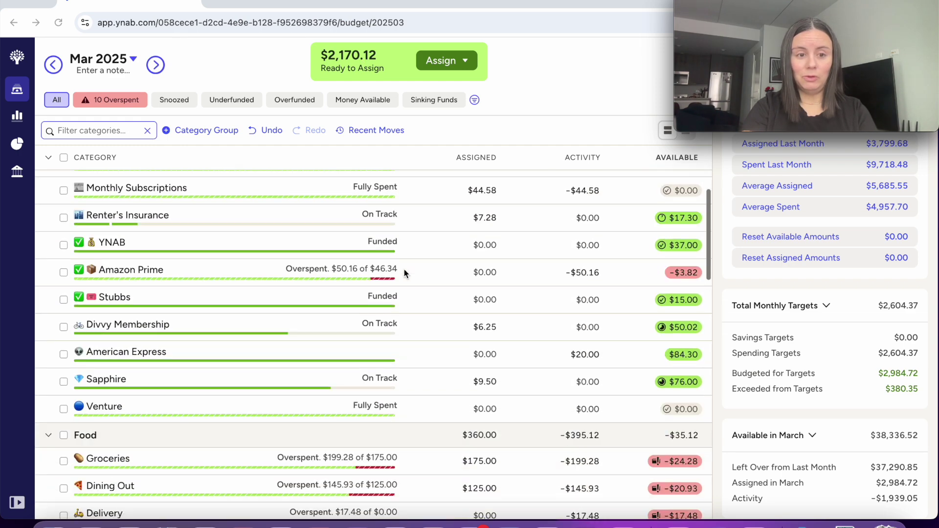
scroll(404, 269, down, 10)
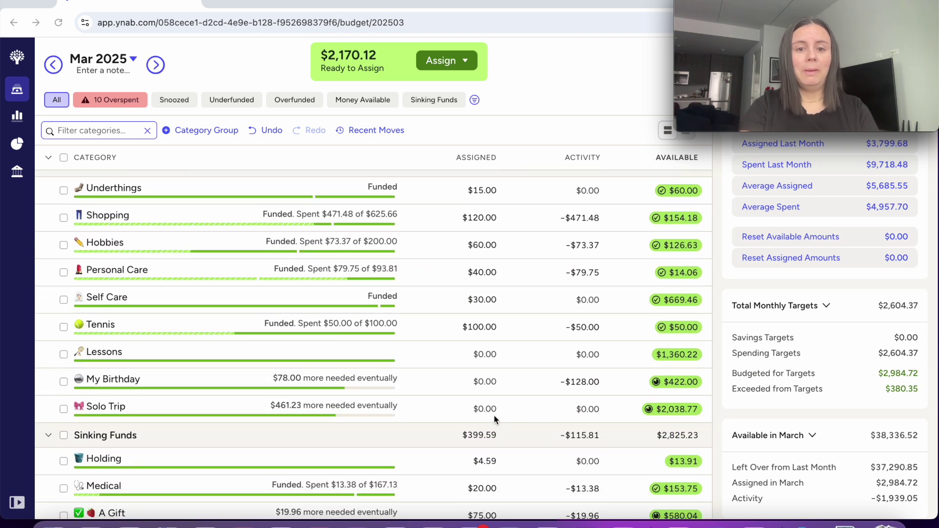
click(485, 410)
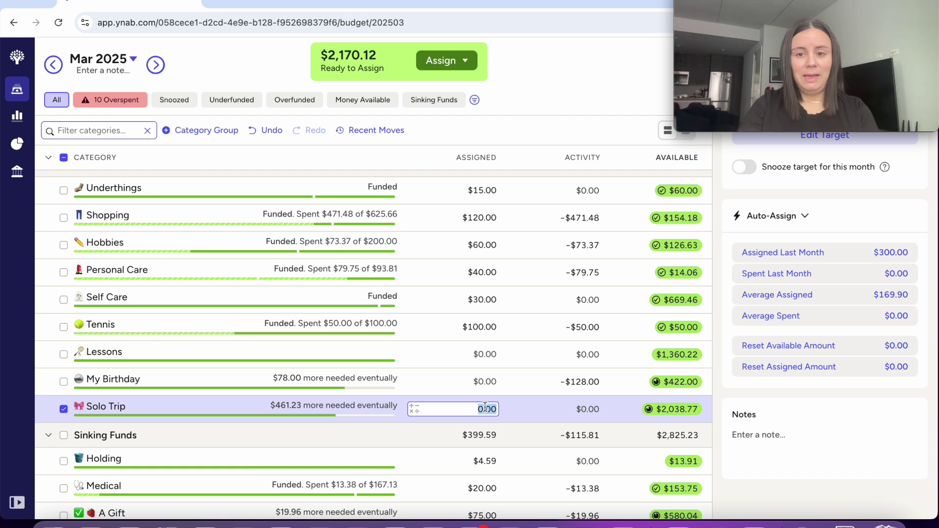
text(450)
click(537, 111)
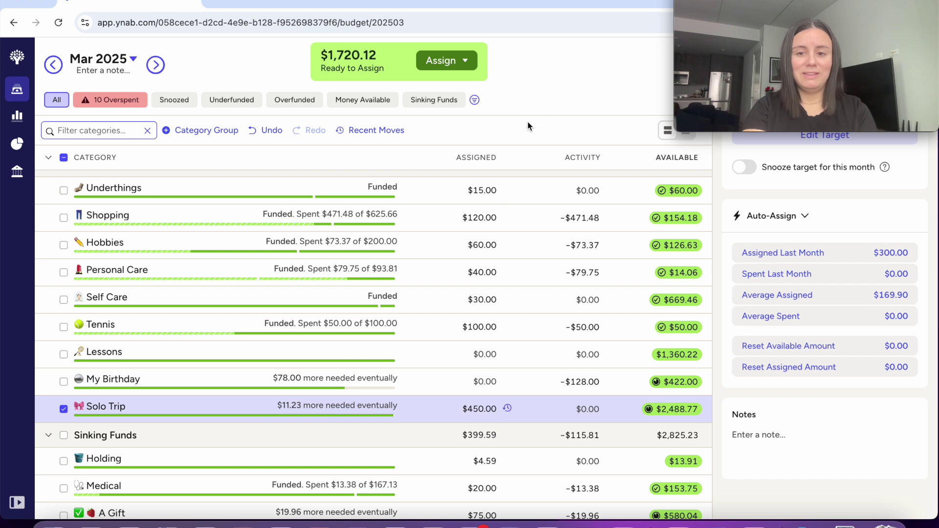
click(63, 409)
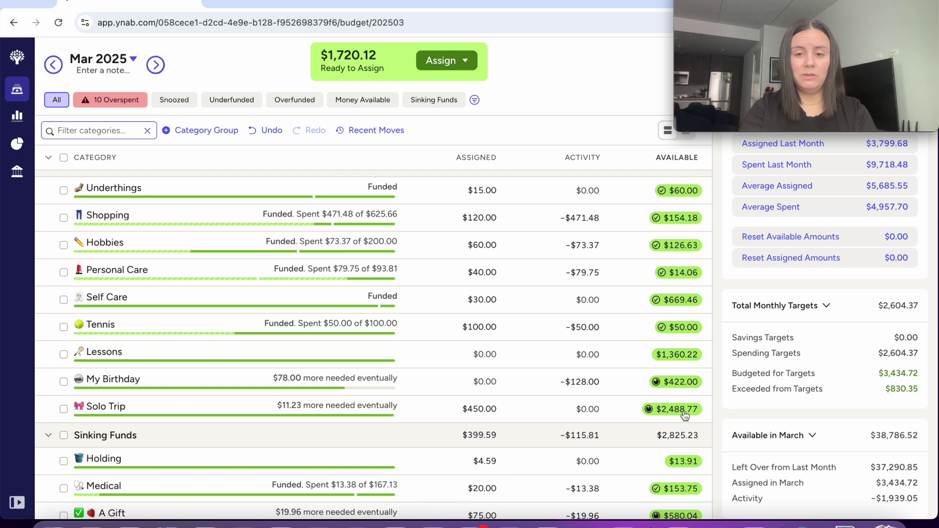
mouse_move(683, 417)
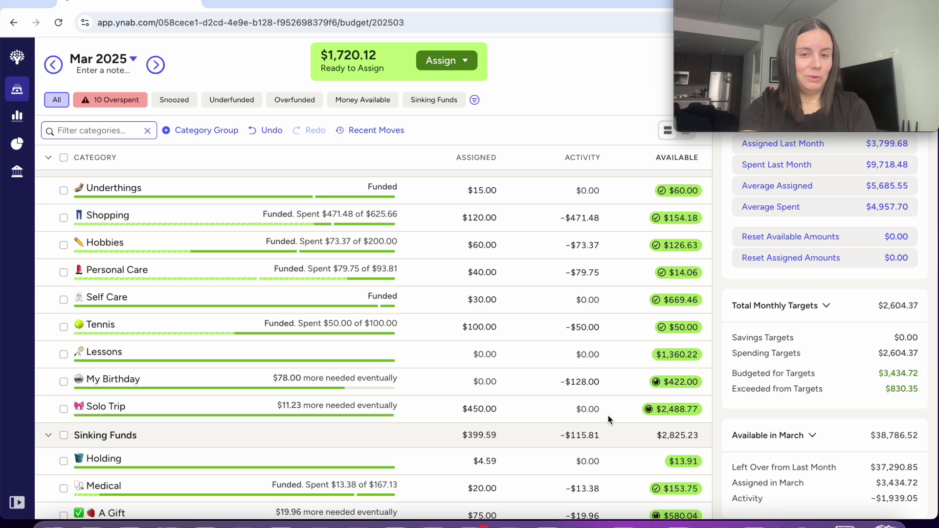
Filter the budget to overspent categories and assign $31.81 to Interest & Fees under Bills.
scroll(608, 415, up, 15)
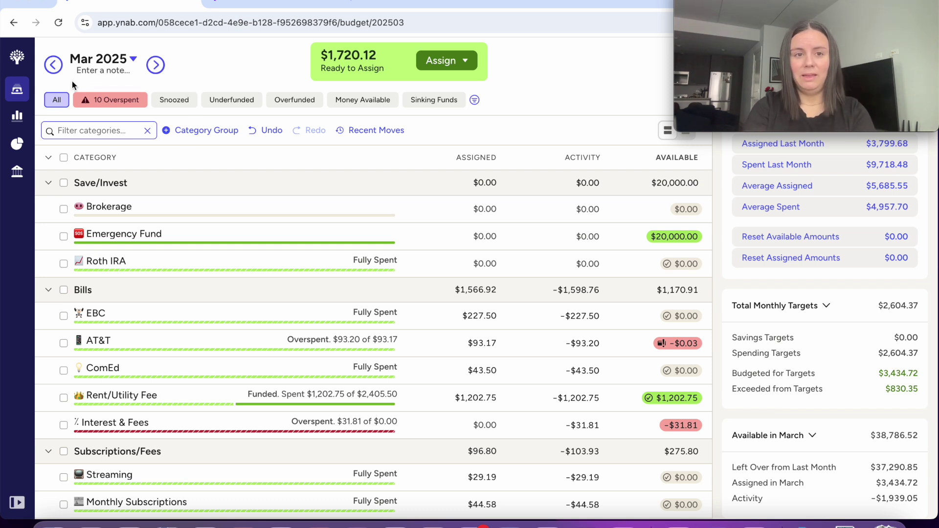
click(104, 103)
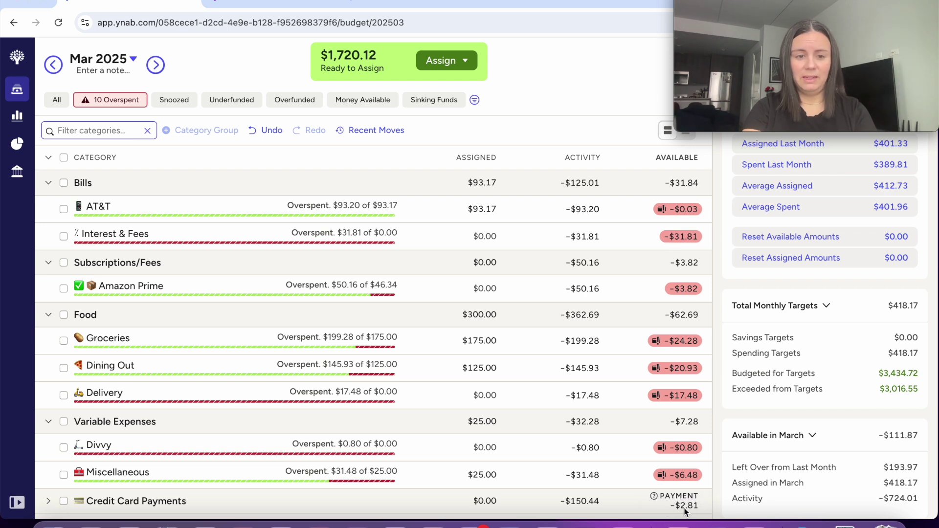
mouse_move(685, 512)
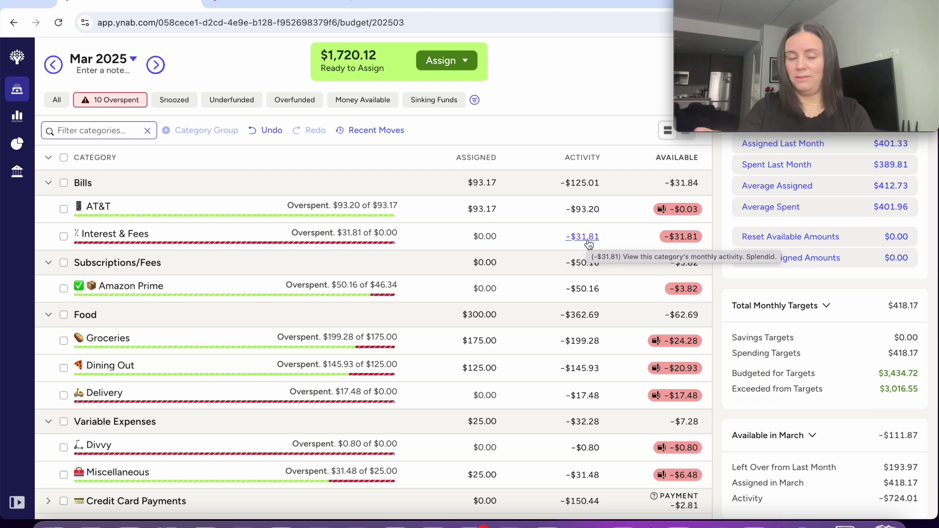
click(493, 238)
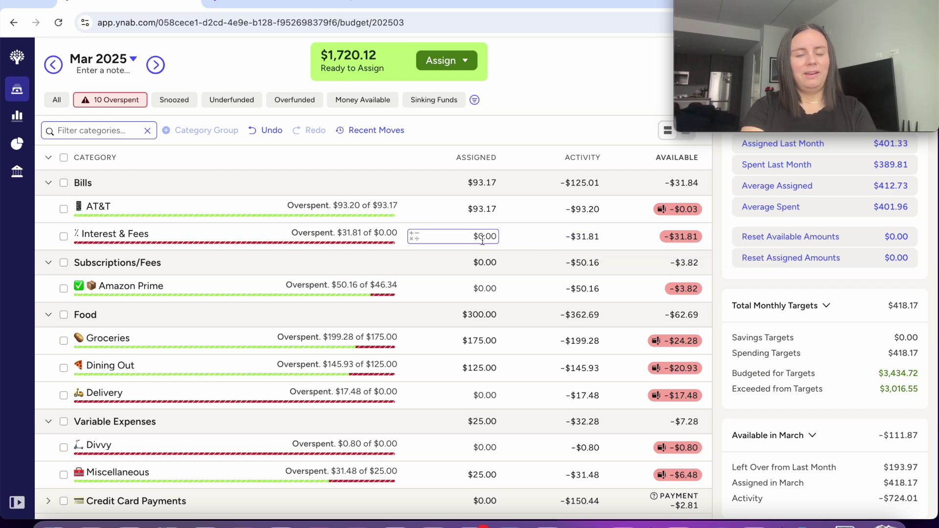
click(486, 238)
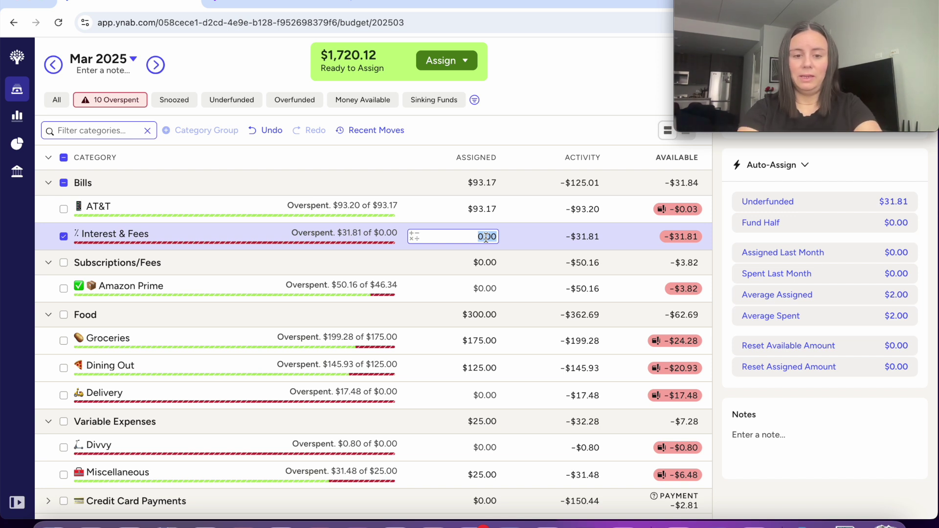
text(31.81)
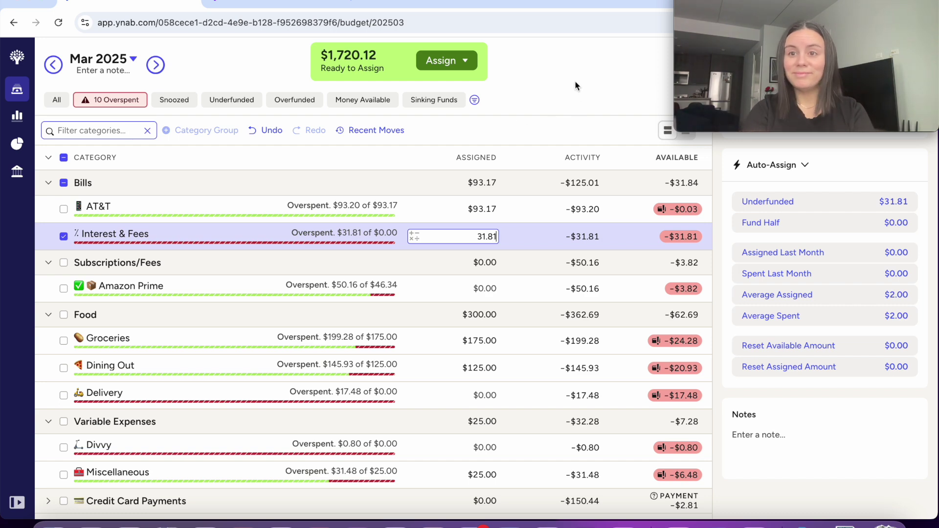
key(Return)
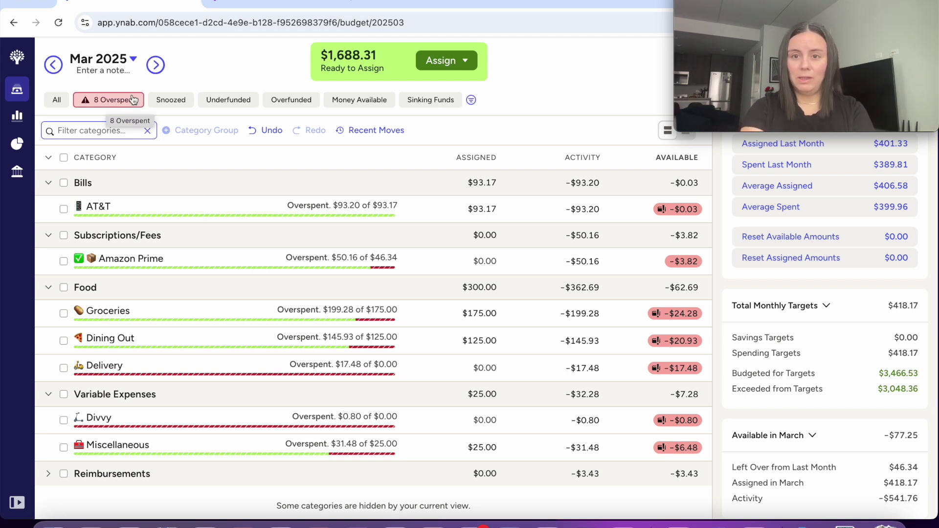
Change the AT&T category's monthly target amount to $93.20 and save the target.
click(383, 207)
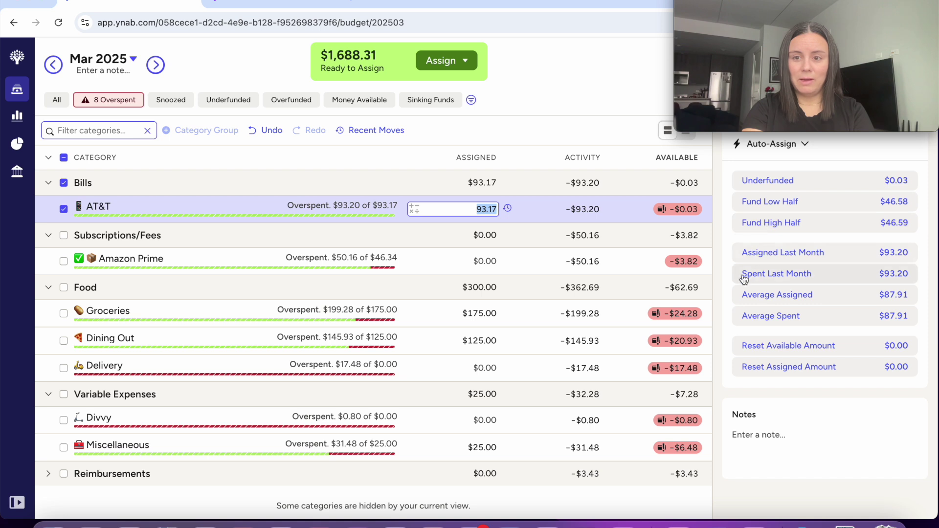
click(801, 145)
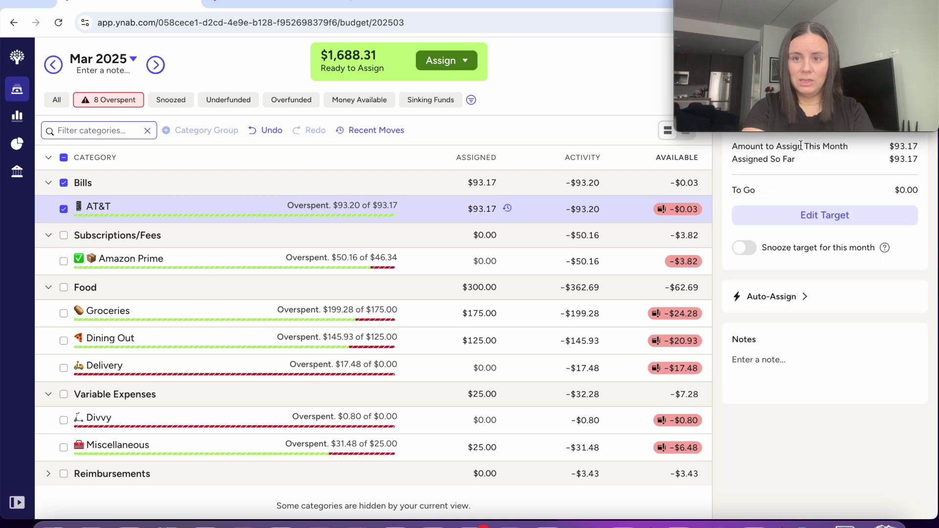
click(817, 229)
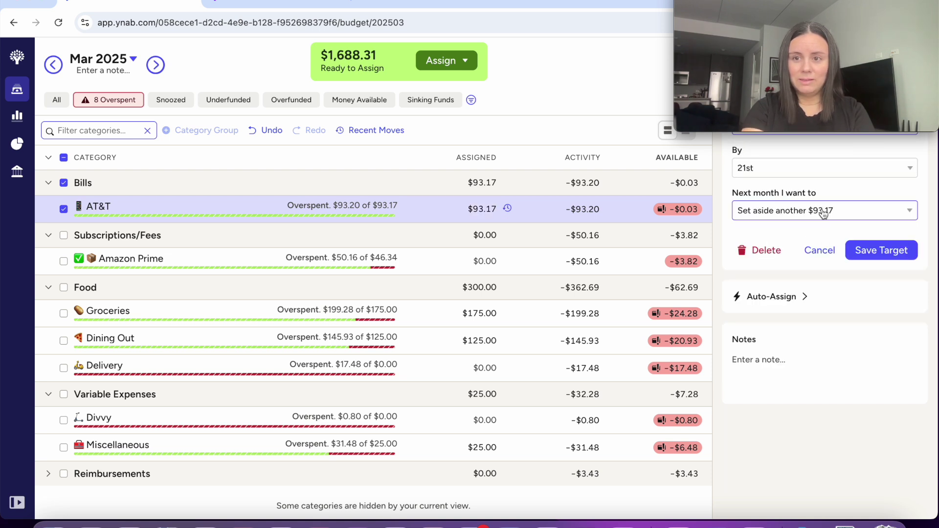
drag(822, 13, 838, 342)
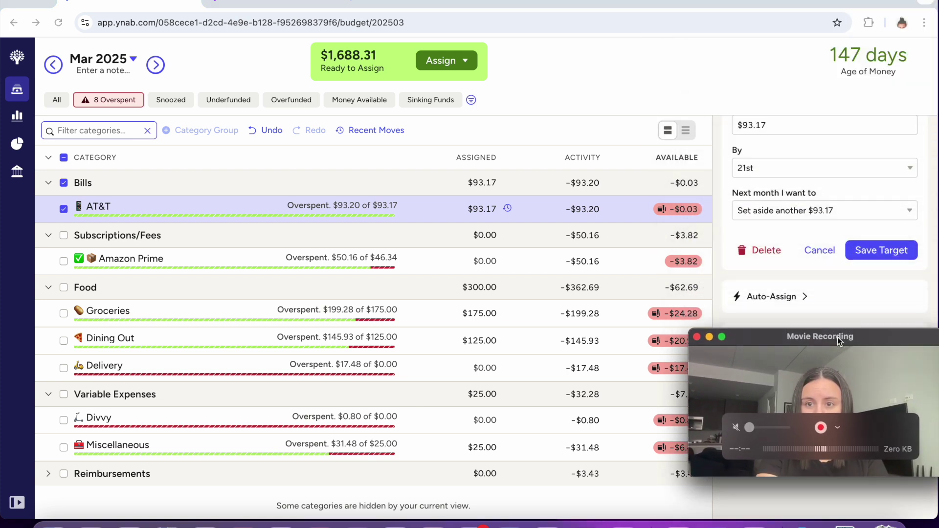
click(775, 125)
text(93.20)
click(882, 257)
drag(836, 323, 818, 9)
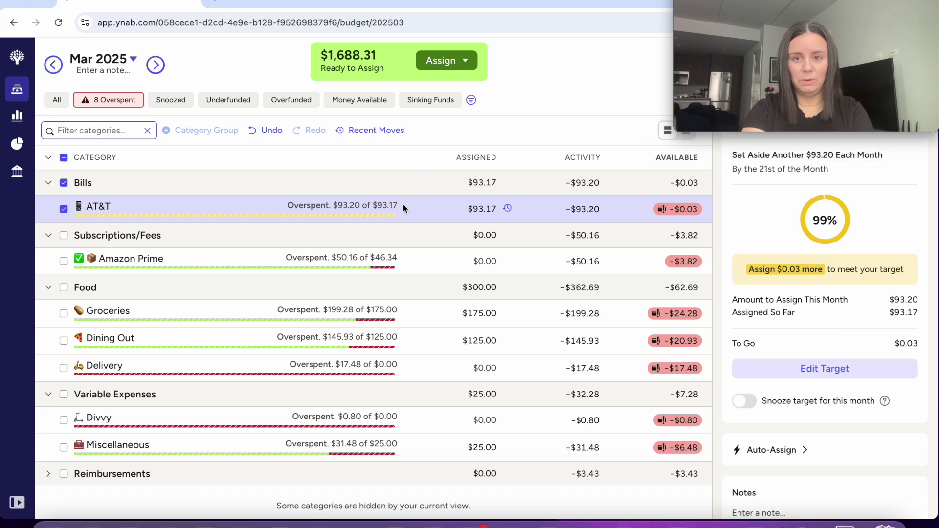
Cover the AT&T overspending with money from Ready to Assign.
click(689, 211)
text(r)
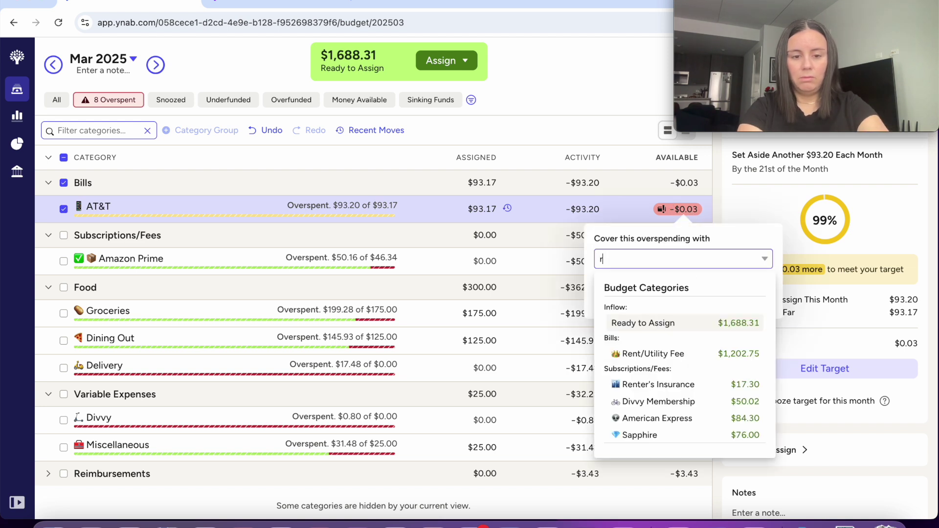
text(eady)
click(739, 321)
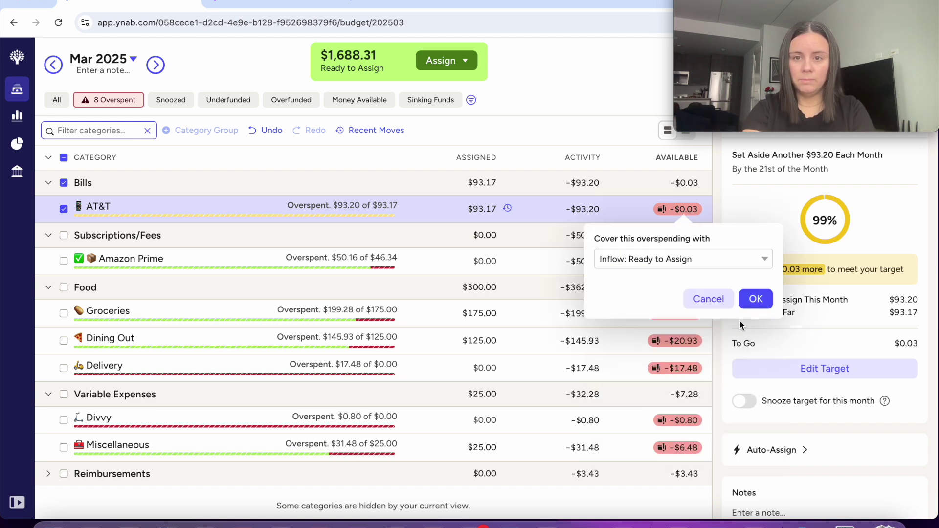
click(755, 299)
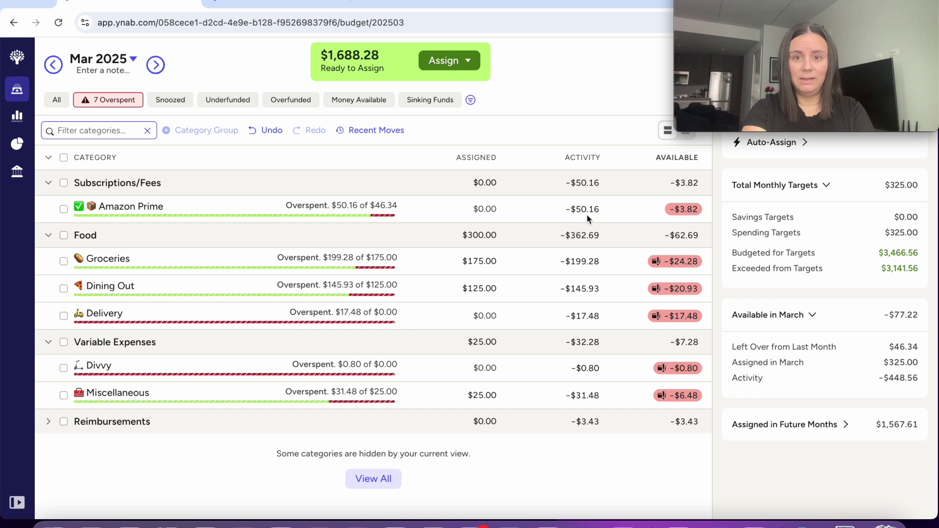
Cover the Amazon Prime overspending with money from Ready to Assign.
click(687, 214)
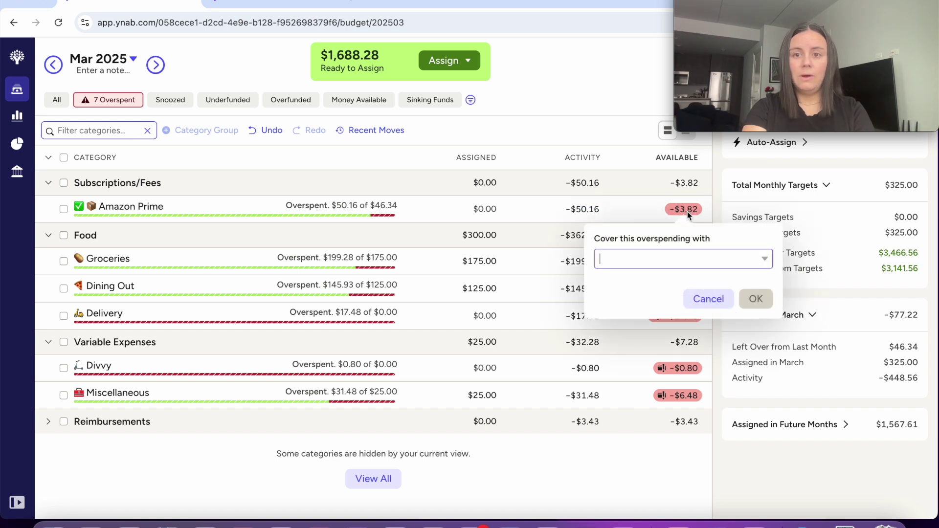
click(670, 264)
text(read)
click(658, 324)
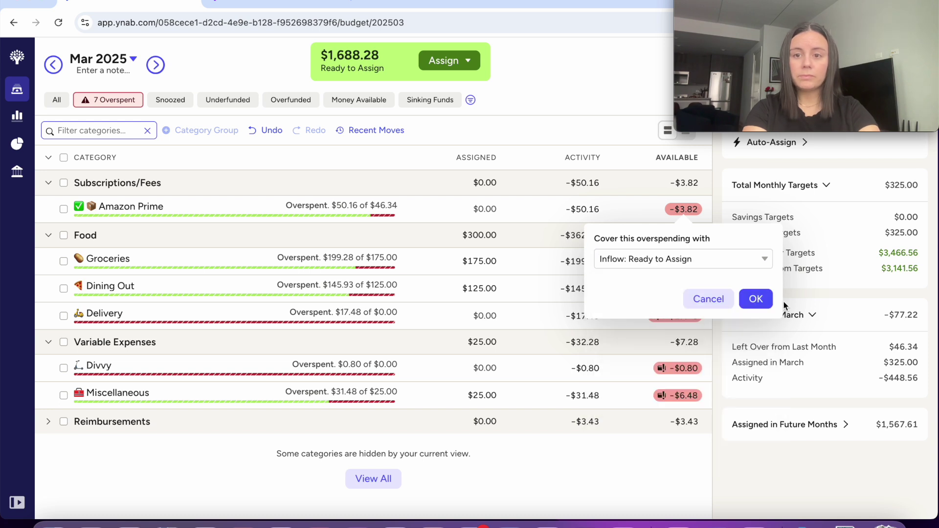
click(766, 300)
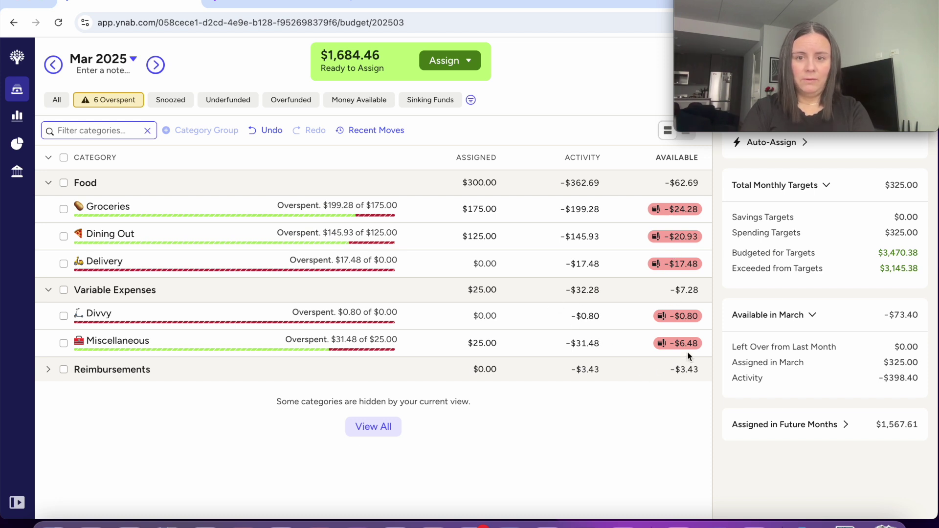
Review the Miscellaneous category's March transactions and cover its overspending from Ready to Assign.
click(587, 342)
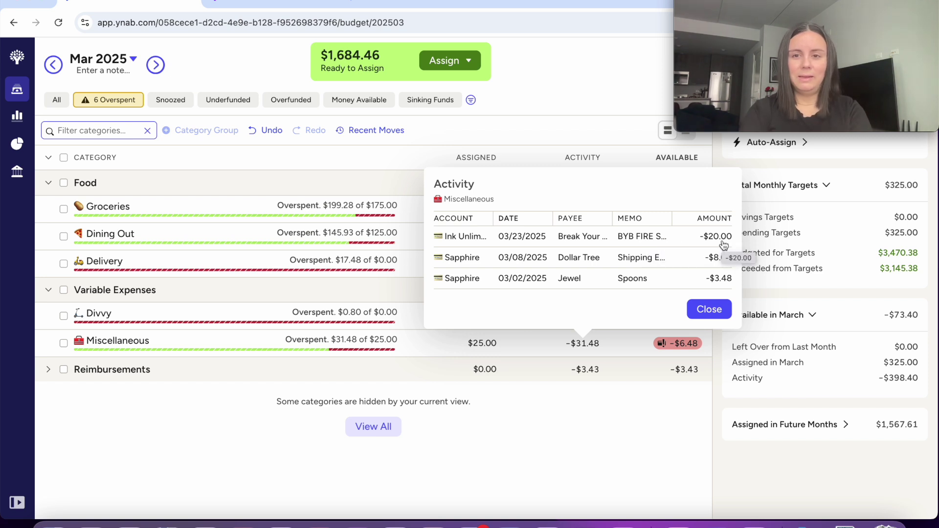
click(724, 316)
click(687, 344)
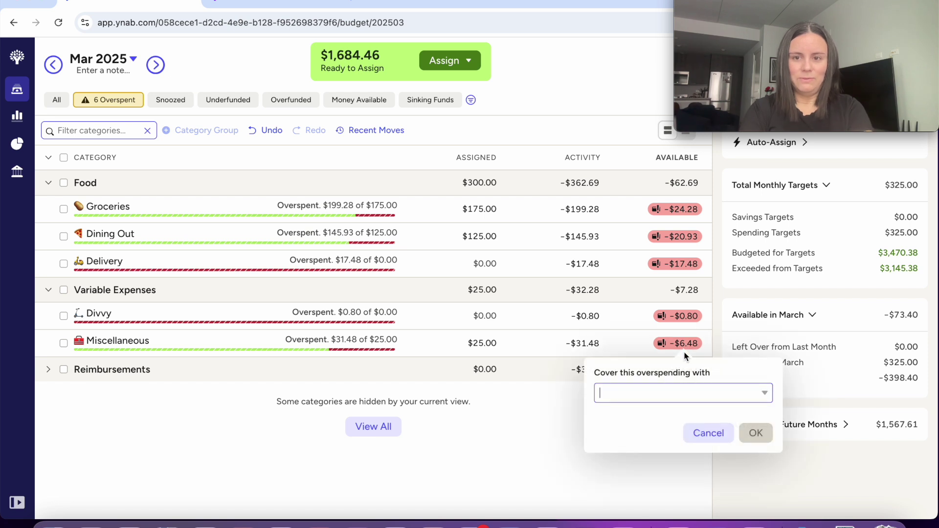
text(read)
click(658, 246)
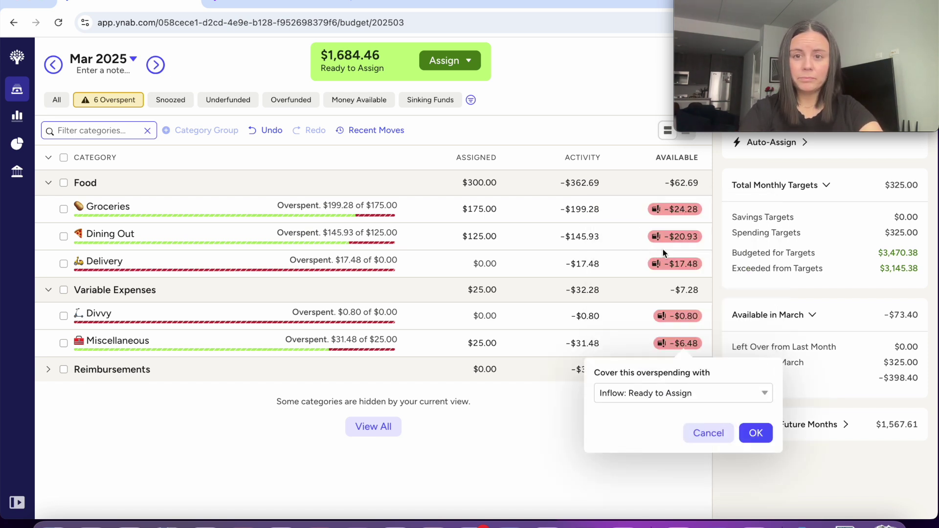
click(771, 441)
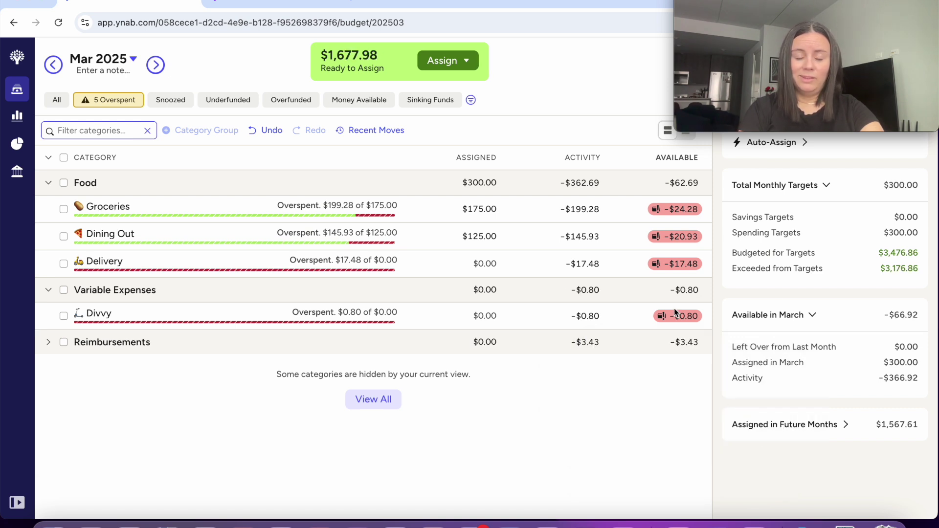
Cover the Divvy overspending under Variable Expenses with money from Ready to Assign.
mouse_move(677, 320)
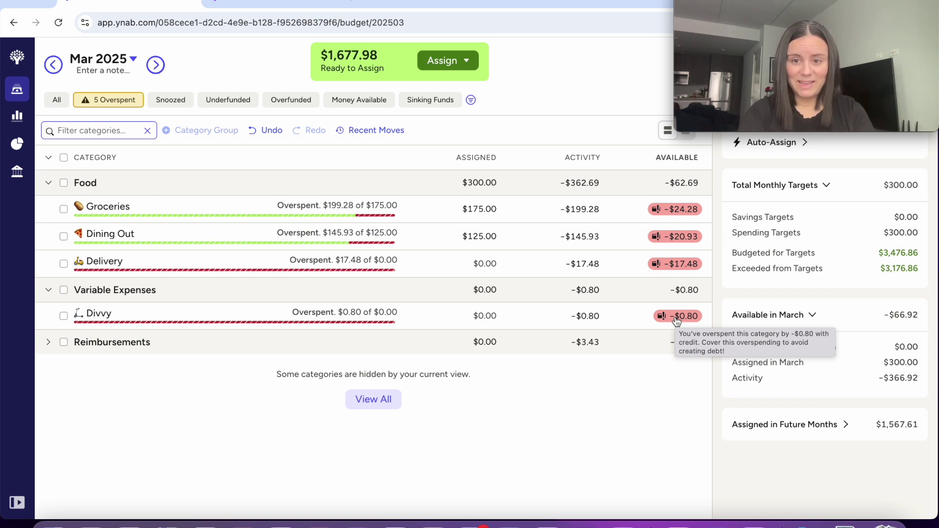
click(676, 318)
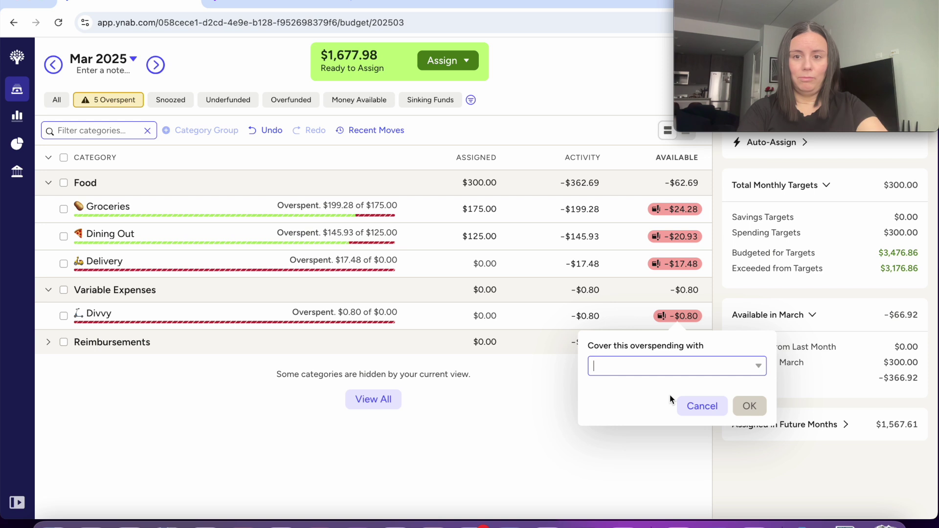
text(read)
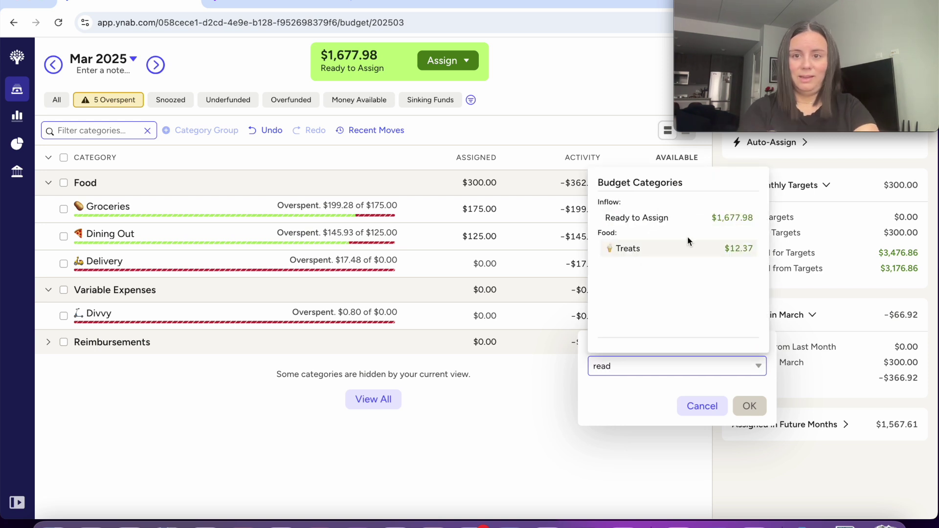
click(698, 219)
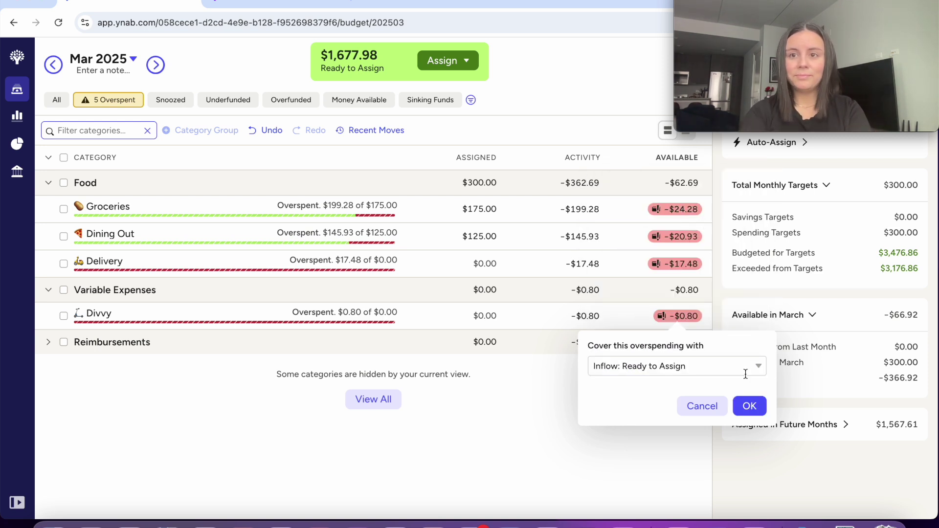
click(749, 406)
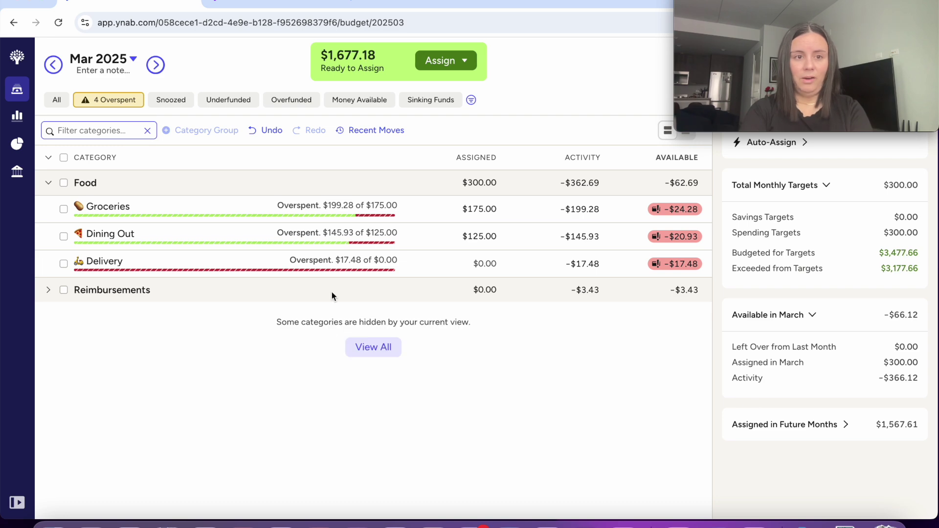
Show all budget categories again and, from the Food group, switch to the Calendar app to check the April 2025 schedule.
click(57, 100)
scroll(450, 345, down, 10)
click(465, 343)
key(Escape)
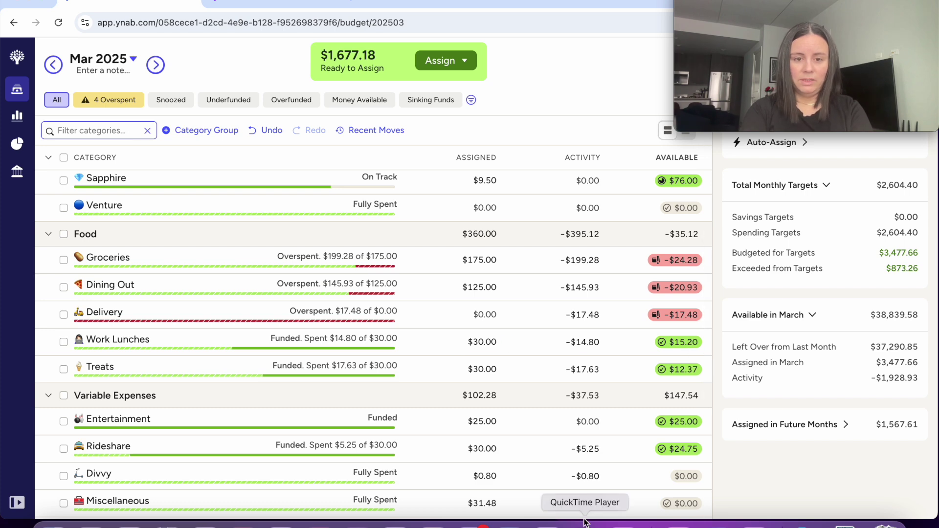
click(242, 522)
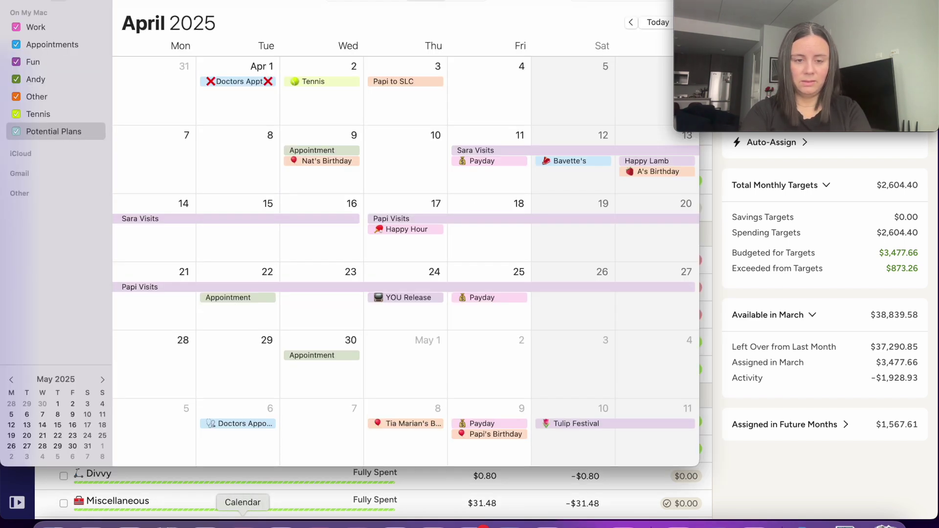
Check the March 2025 schedule in the calendar, closing it to return to the YNAB budget.
scroll(349, 285, up, 5)
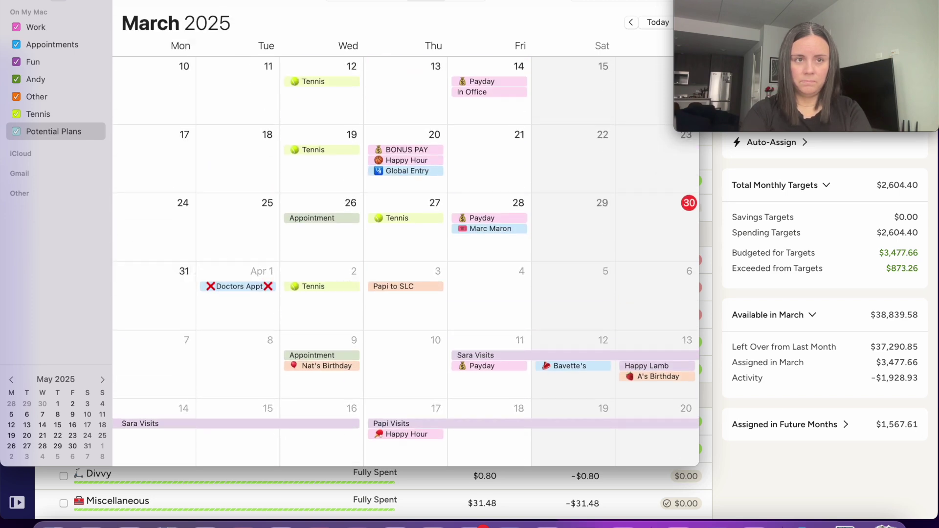
click(10, 2)
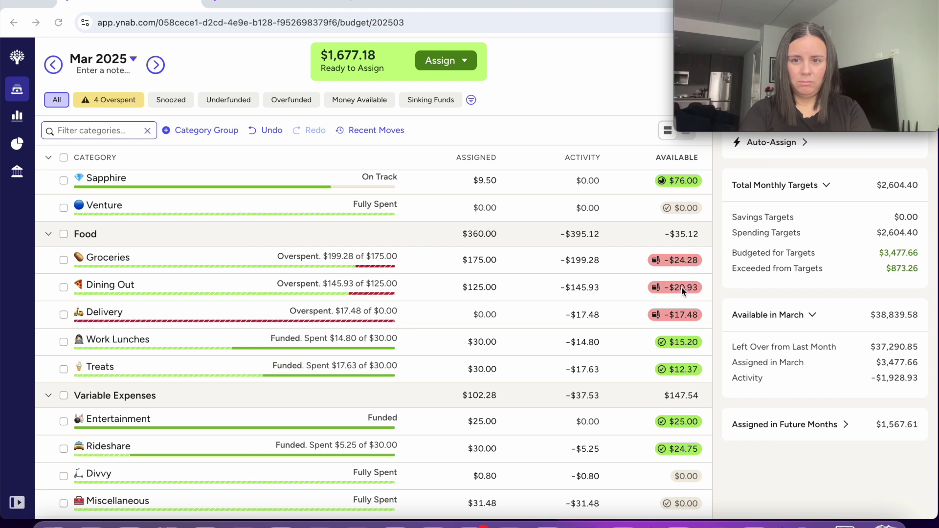
Move $15.20 from Work Lunches to the overspent Groceries category in the March budget.
click(691, 345)
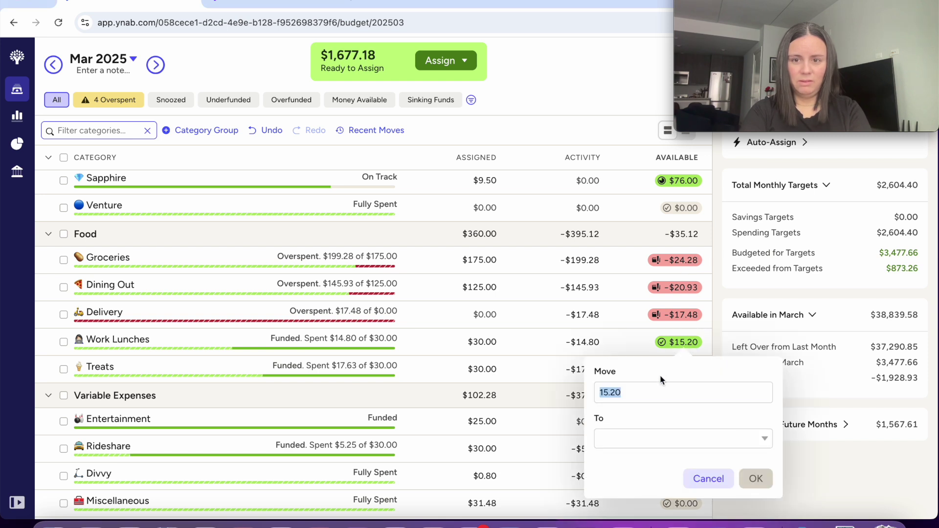
text(g)
key(Tab)
text(g)
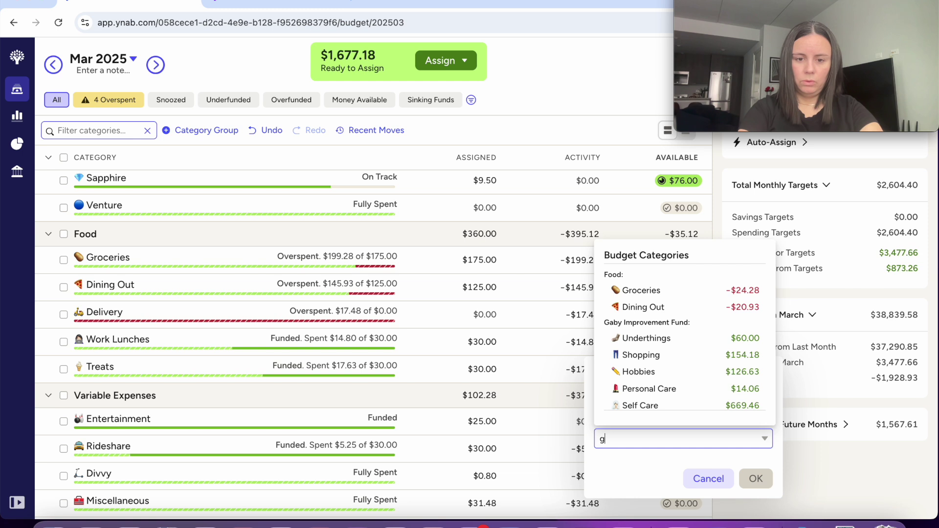
text(roc)
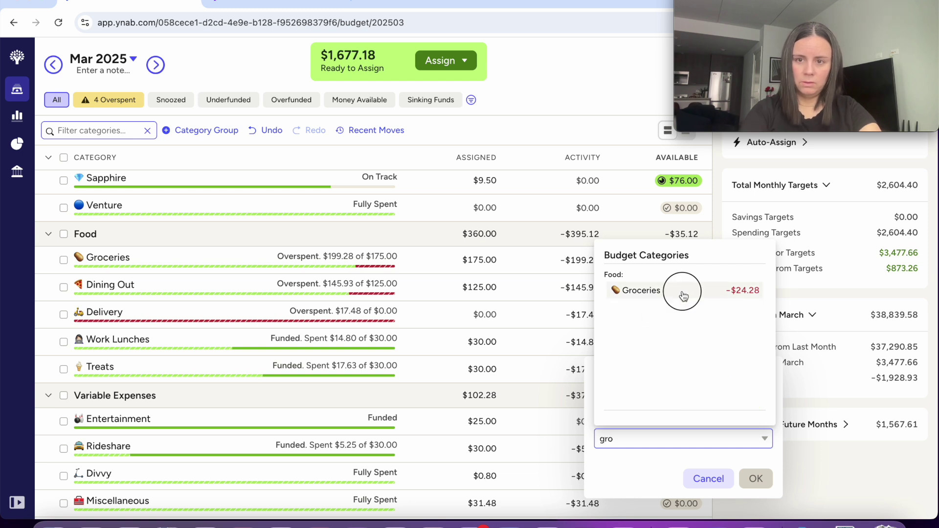
click(682, 291)
click(755, 480)
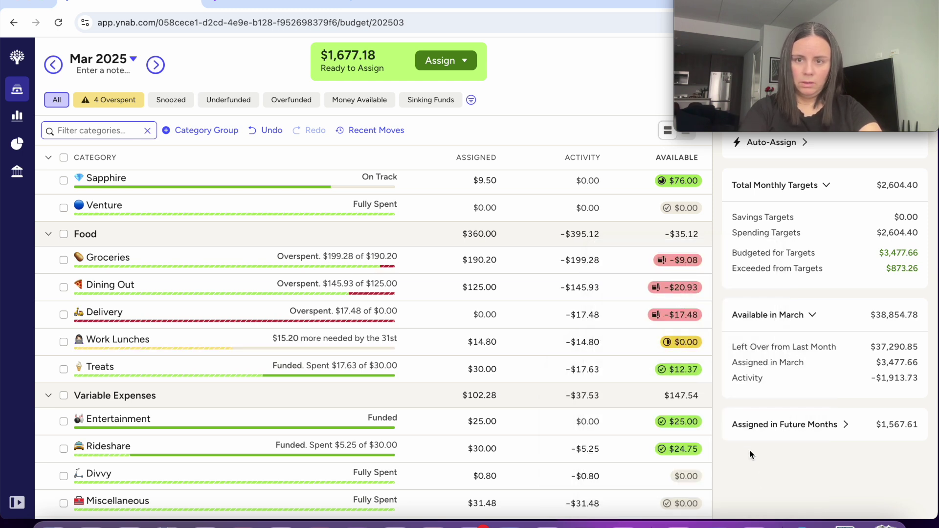
Cover the remaining Groceries overspending with money from the Treats category.
click(688, 261)
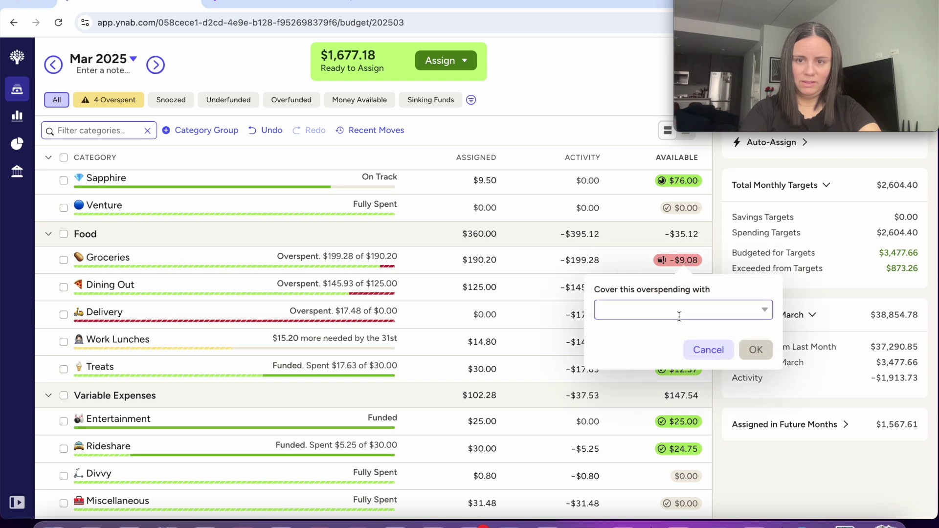
click(678, 313)
text(trea)
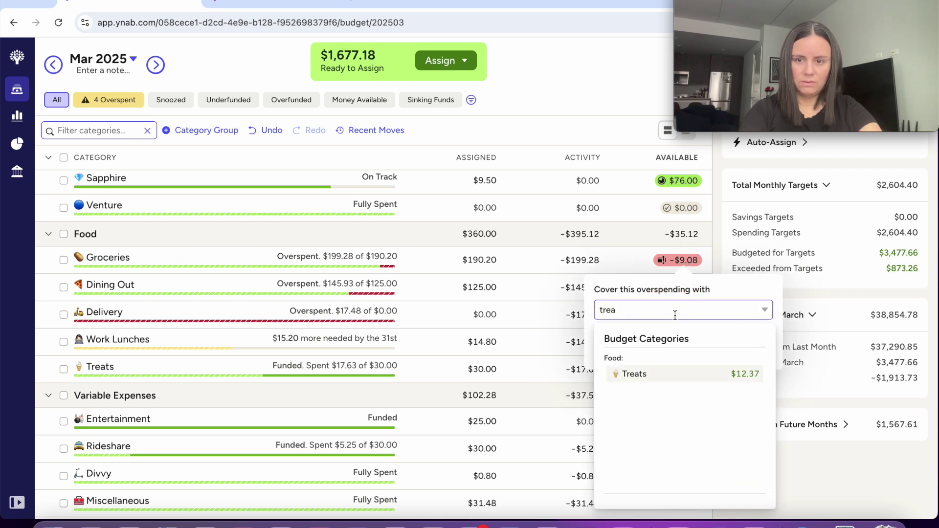
click(716, 377)
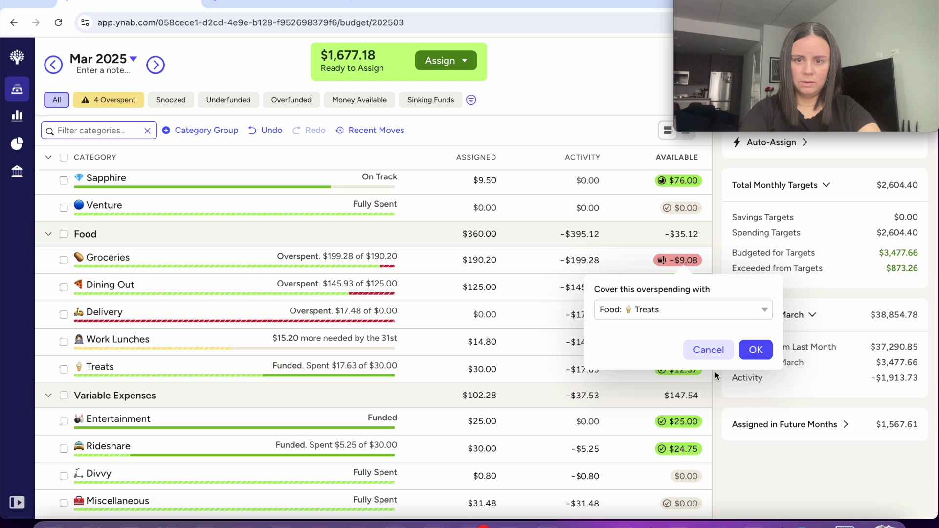
click(757, 350)
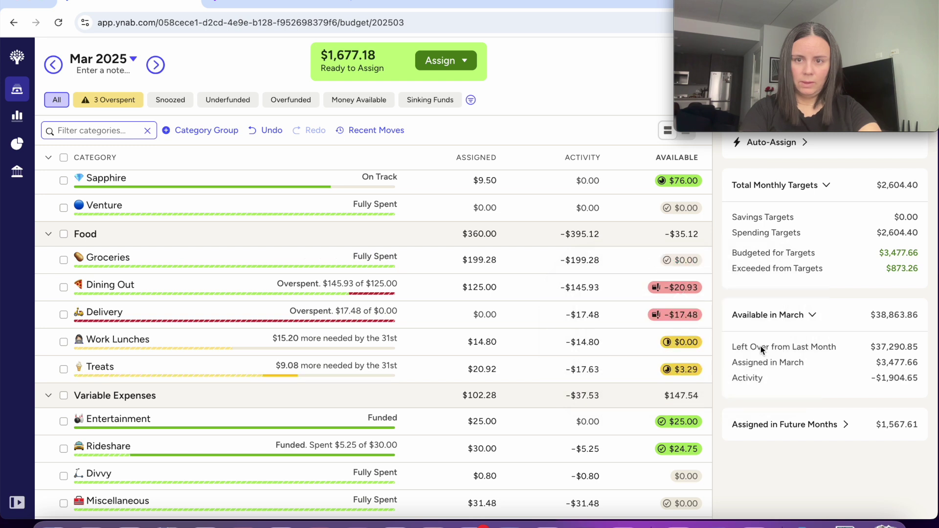
Move $3.29 from Treats to the overspent Dining Out category.
click(694, 370)
click(666, 302)
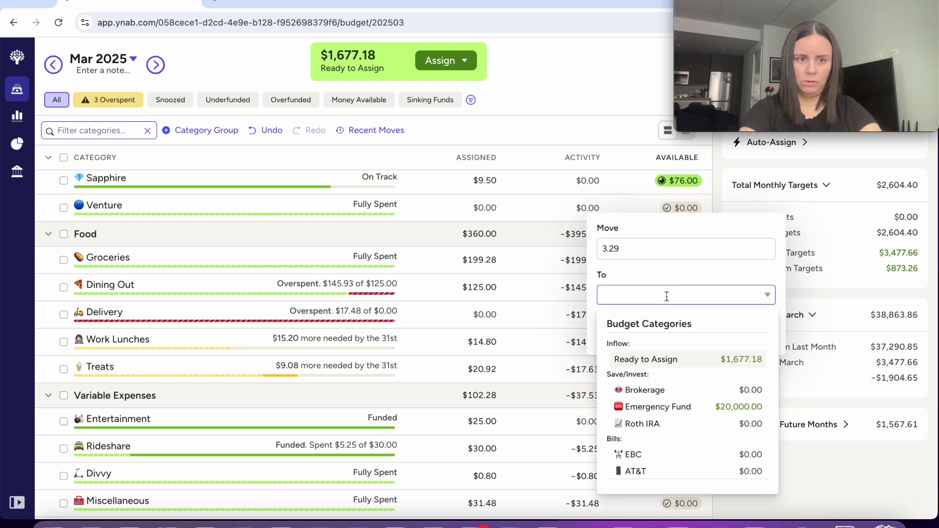
text(di)
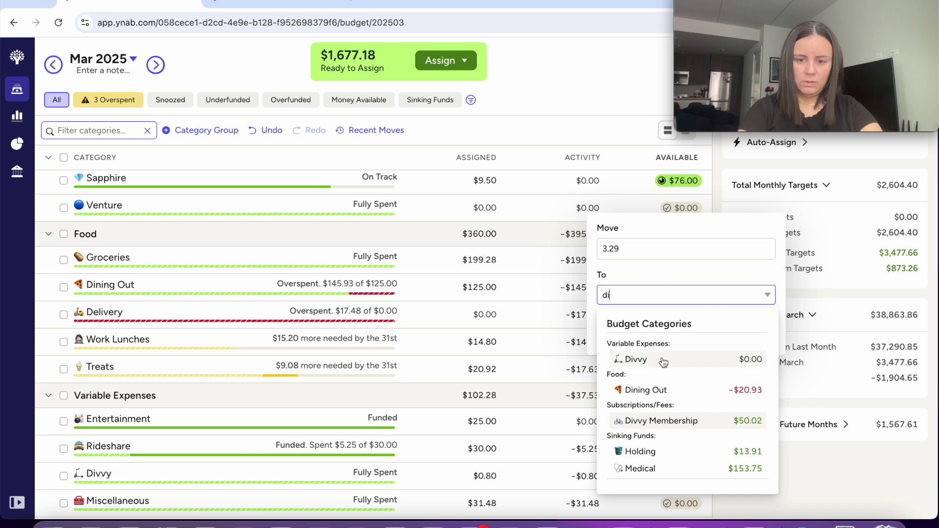
click(668, 380)
click(665, 390)
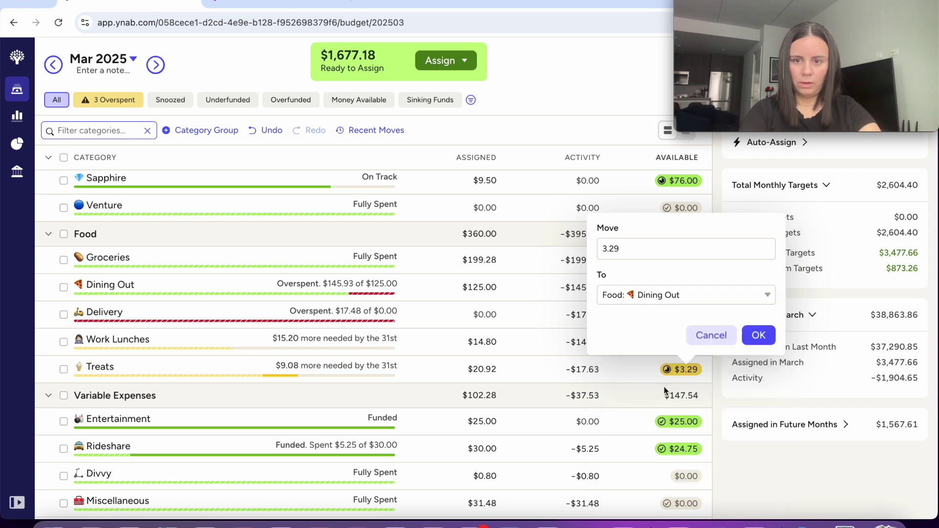
click(762, 335)
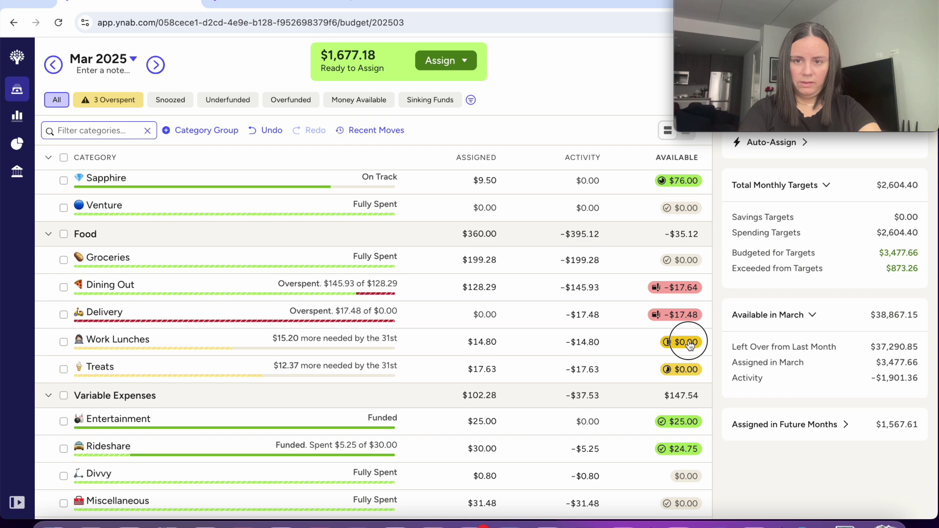
Review the auto-assign options for Work Lunches and Treats together, and snooze the Work Lunches target for this month.
click(619, 347)
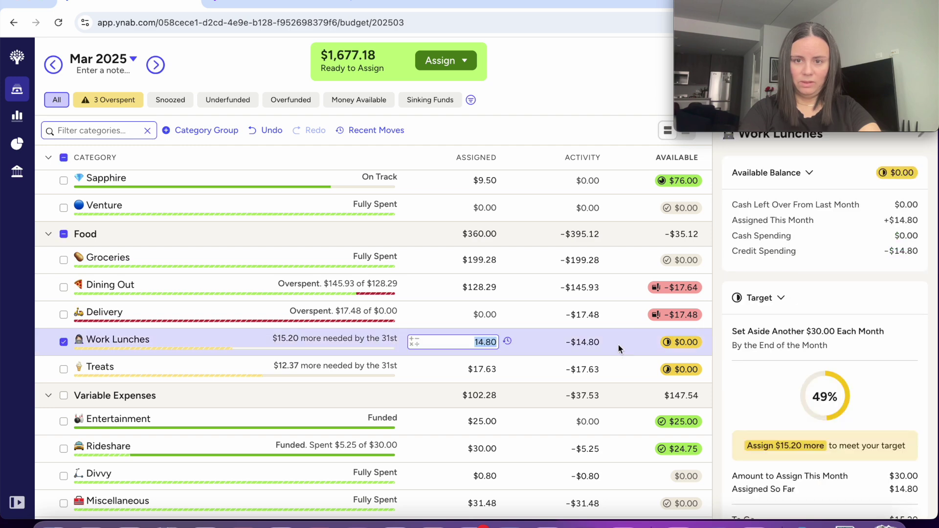
click(612, 370)
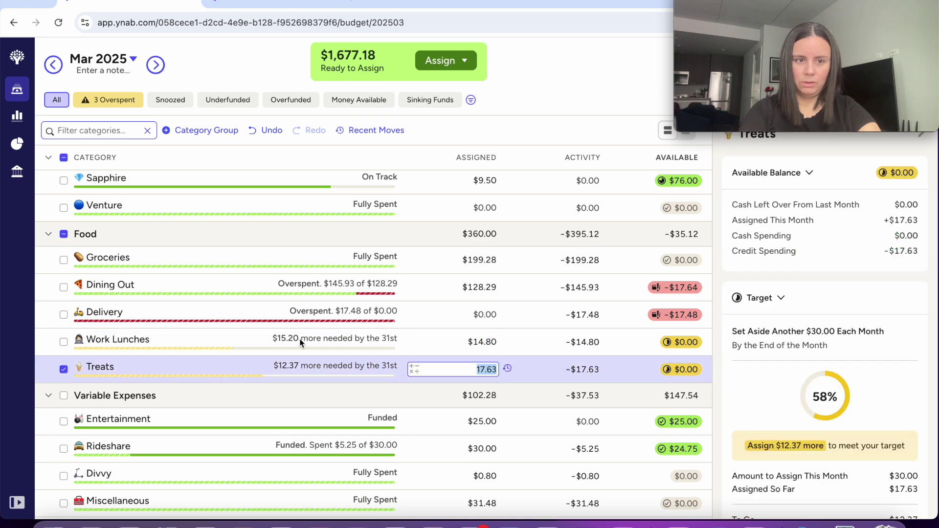
click(63, 342)
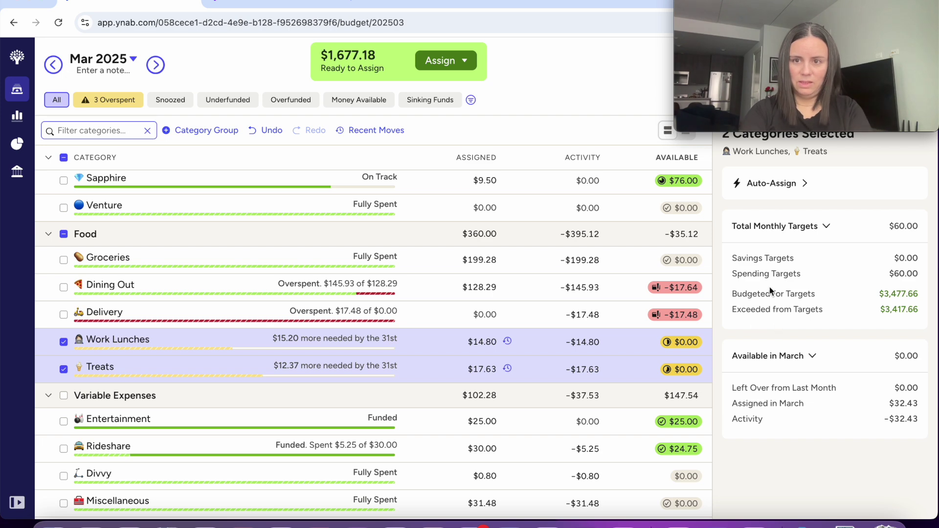
click(806, 184)
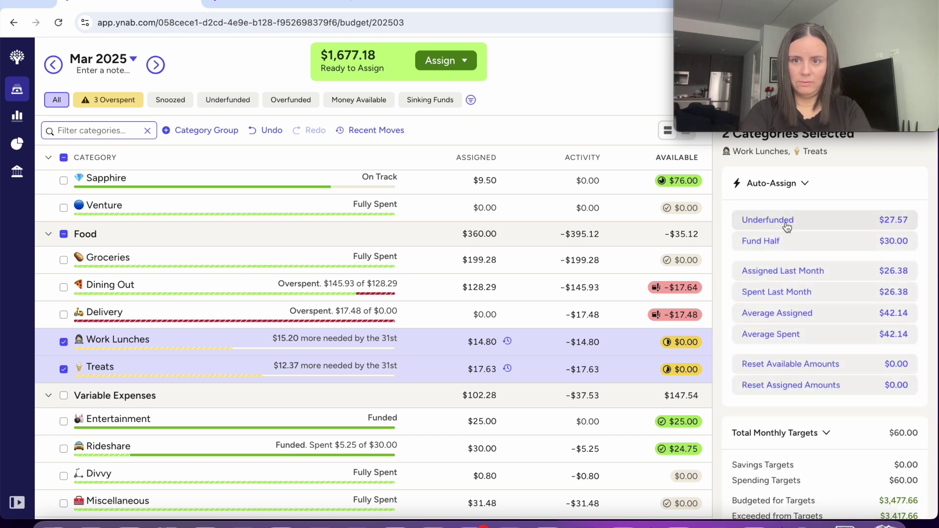
scroll(789, 402, down, 3)
scroll(789, 402, up, 3)
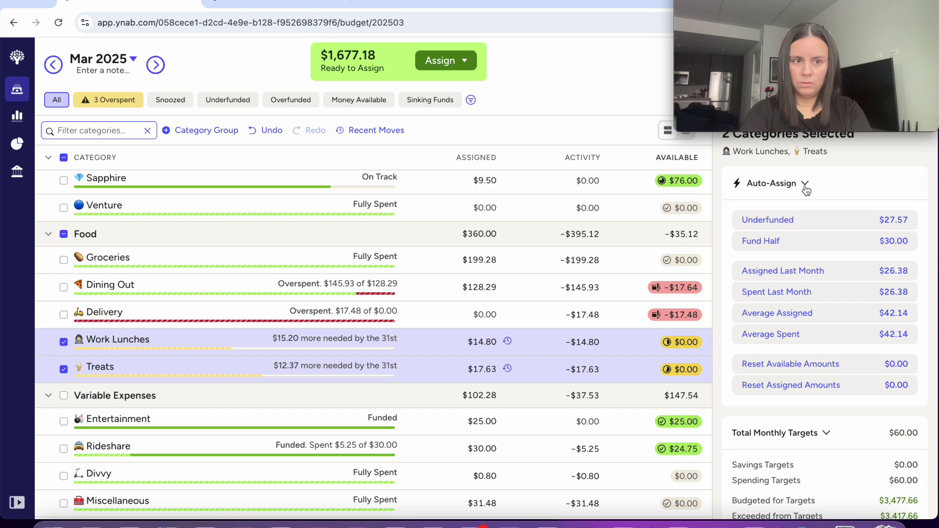
scroll(807, 201, down, 3)
click(64, 369)
click(749, 218)
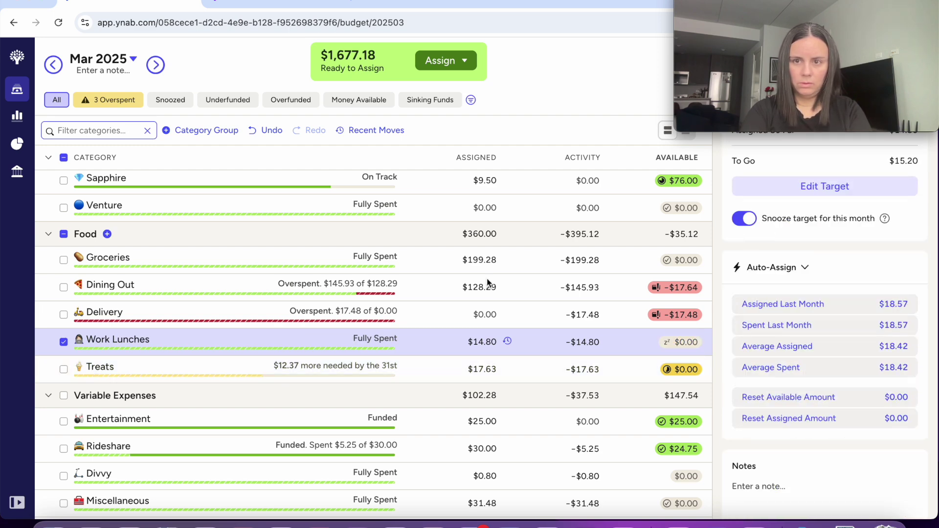
Select only the Treats category and snooze its target for this month.
click(64, 369)
click(64, 342)
scroll(790, 227, down, 5)
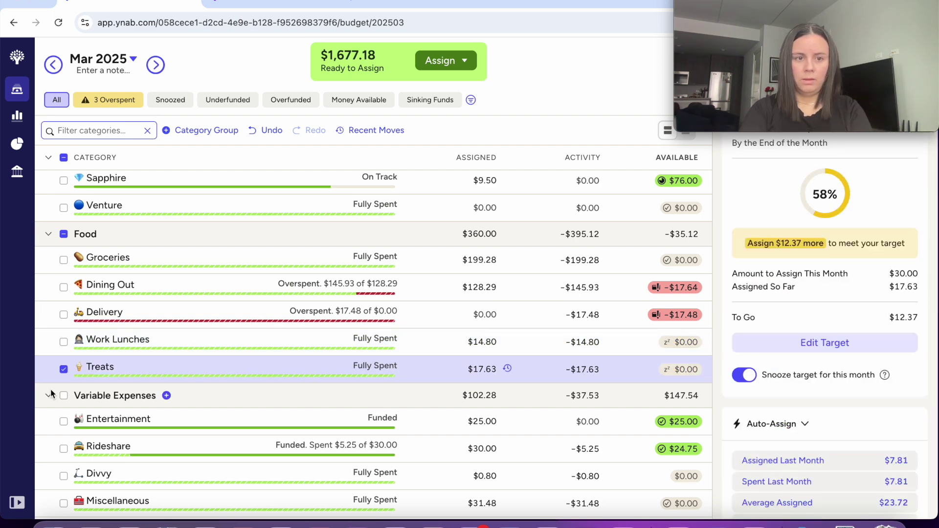
click(744, 373)
Cover the Dining Out and Delivery overspending from Ready to Assign, and check which categories are still overspent before showing all again.
click(684, 290)
text(read)
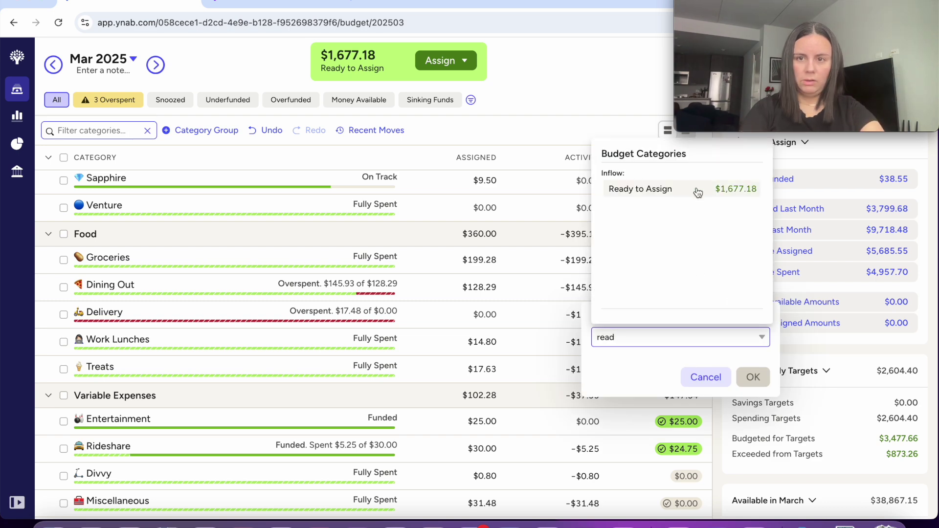
key(Return)
click(681, 315)
text(read)
key(Return)
click(113, 102)
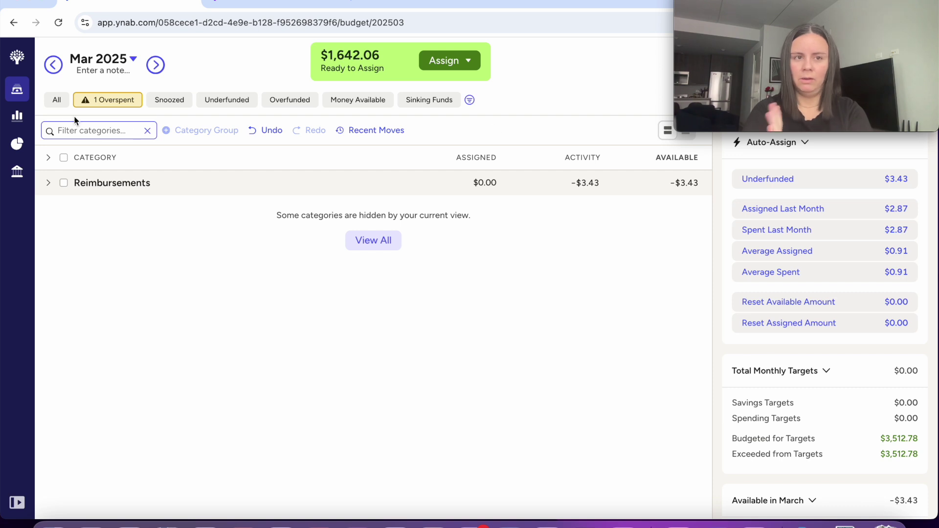
click(57, 99)
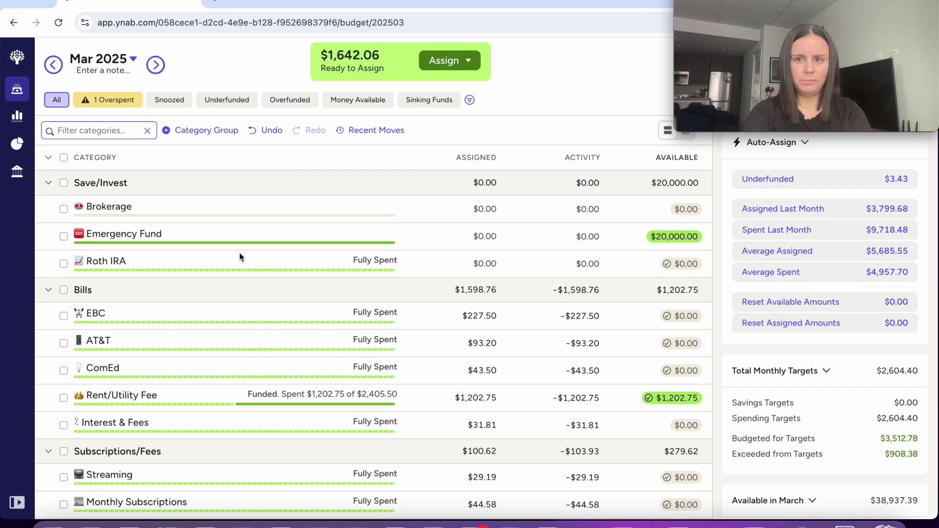
In the April 2025 budget, auto-assign the underfunded amount to the whole Bills group and clear the selection.
click(156, 66)
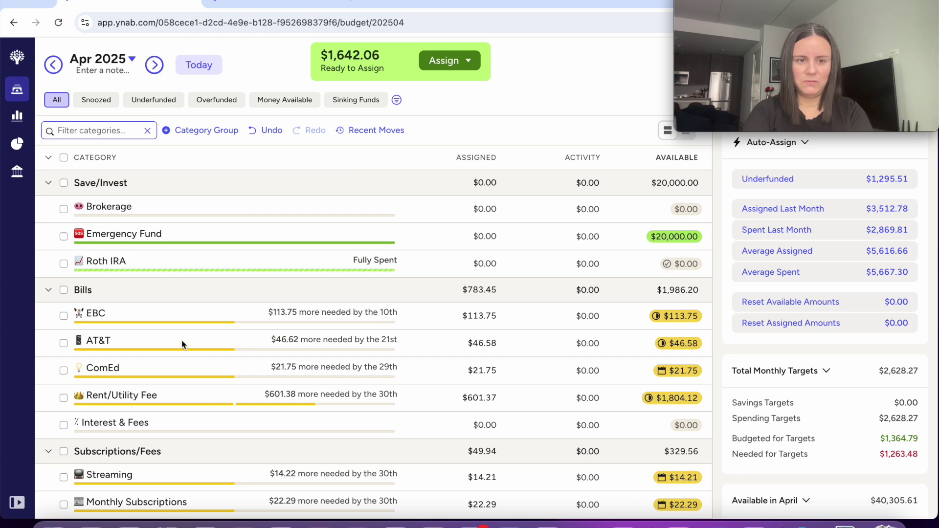
click(63, 289)
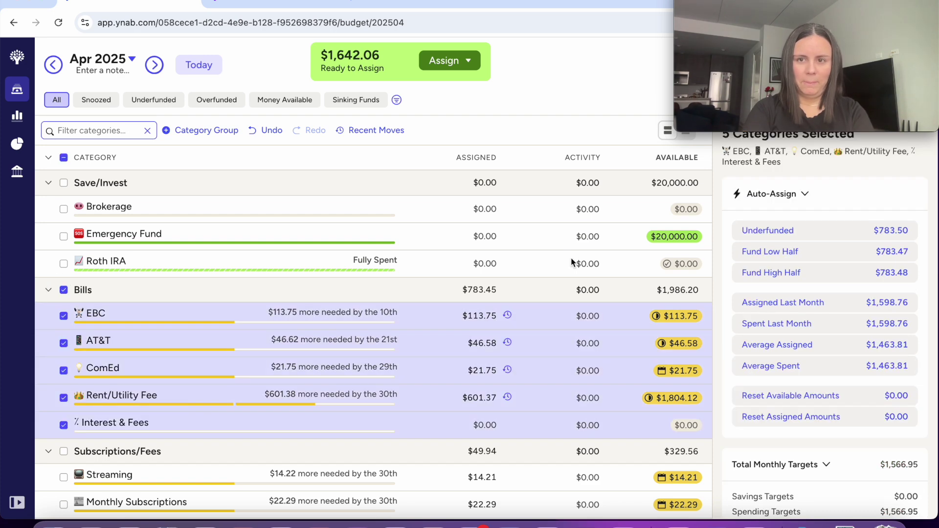
click(891, 231)
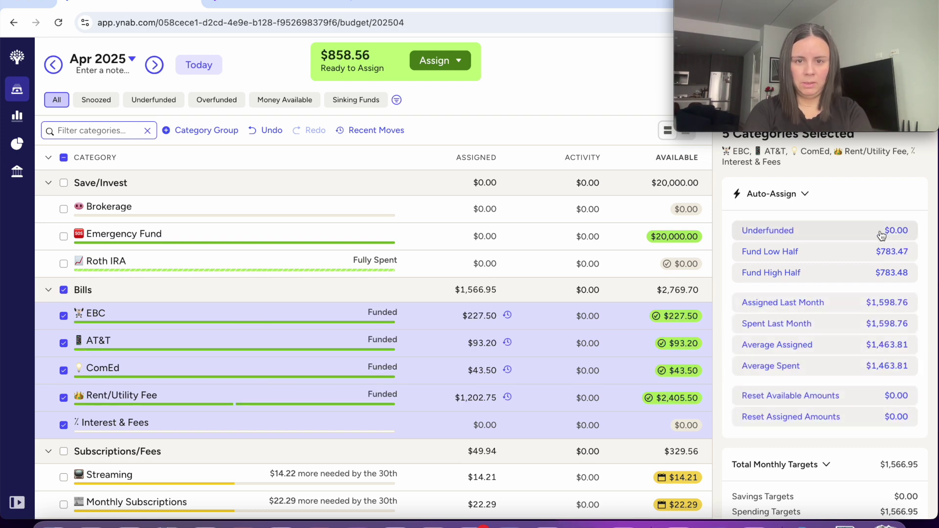
click(63, 290)
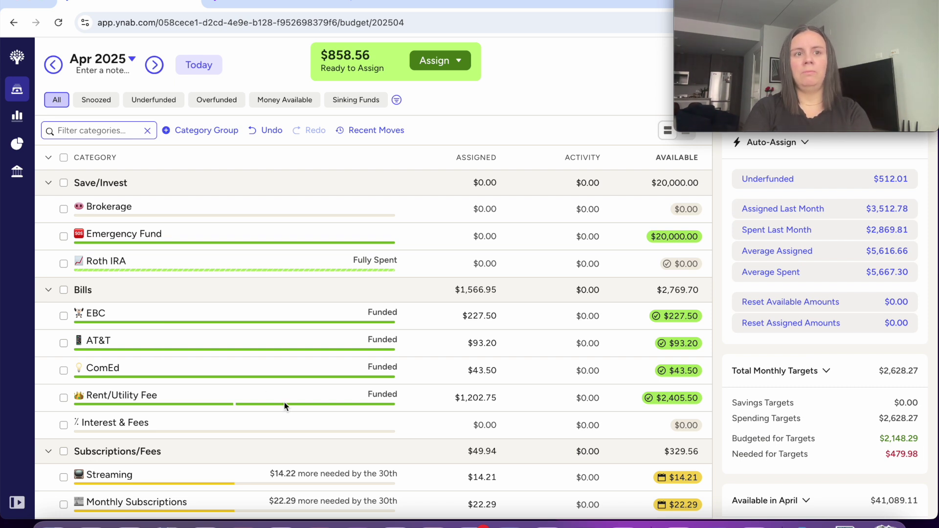
Auto-assign the underfunded amount to the whole Subscriptions/Fees group for April 2025 and clear the selection.
scroll(284, 402, down, 5)
scroll(76, 195, up, 5)
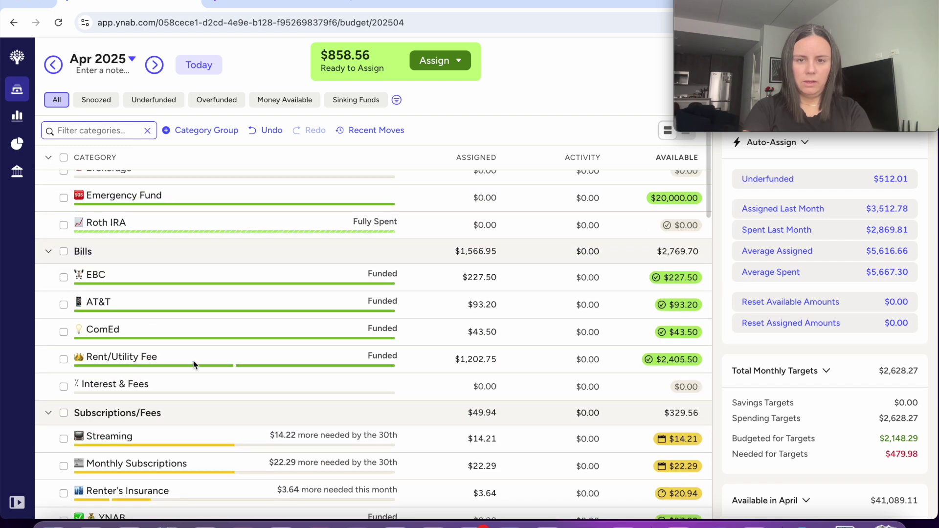
scroll(410, 442, down, 4)
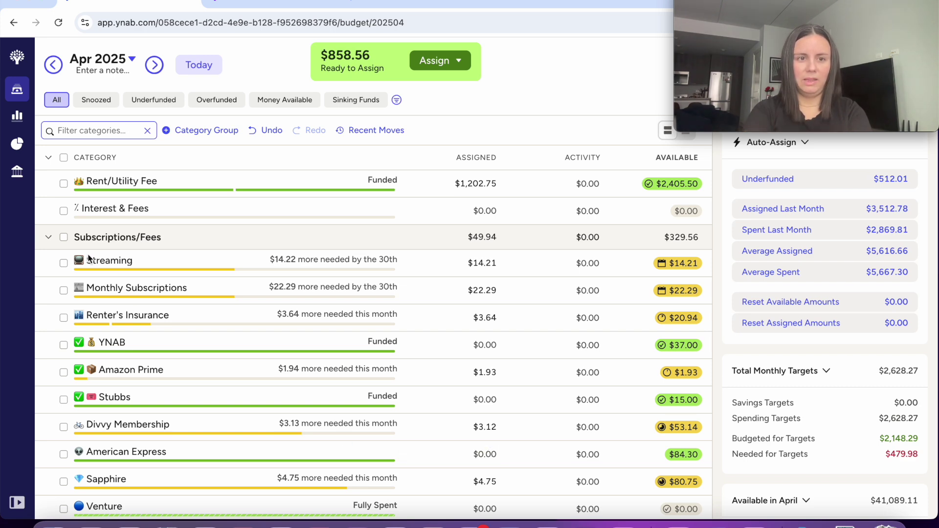
click(172, 237)
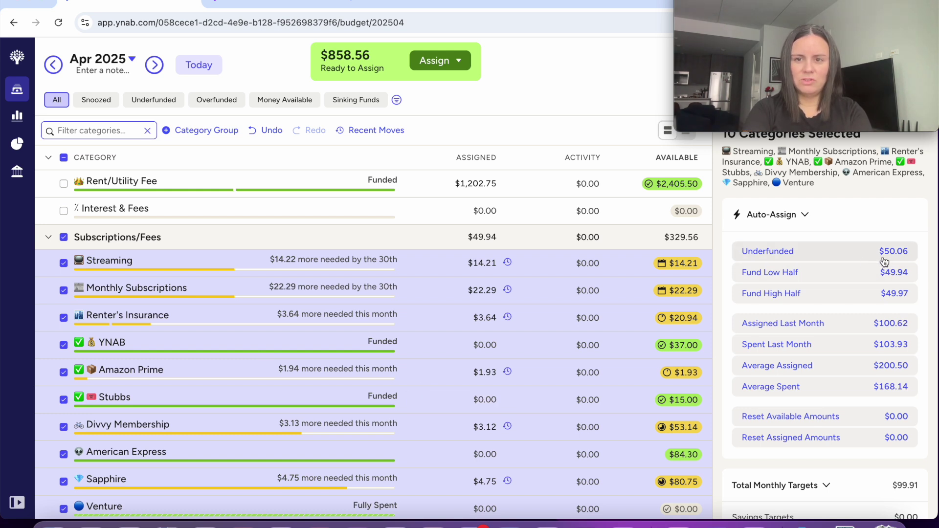
click(776, 258)
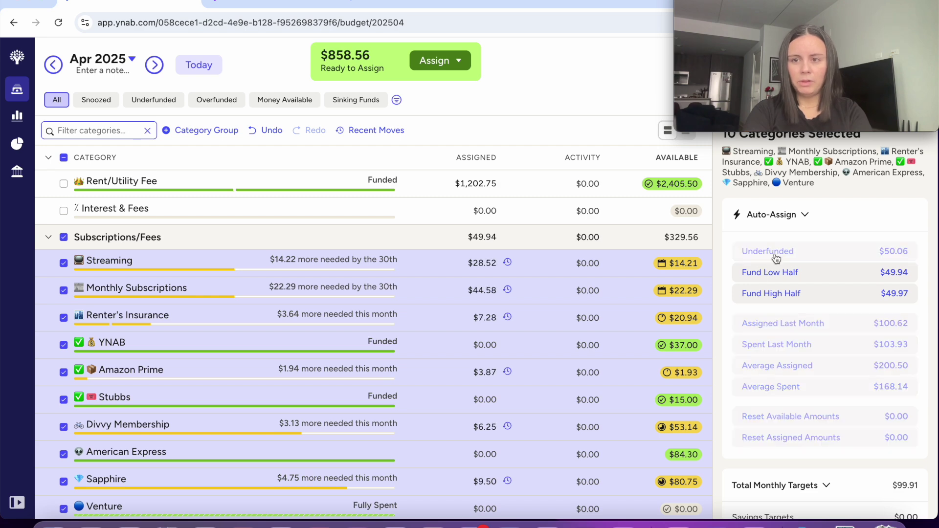
click(63, 237)
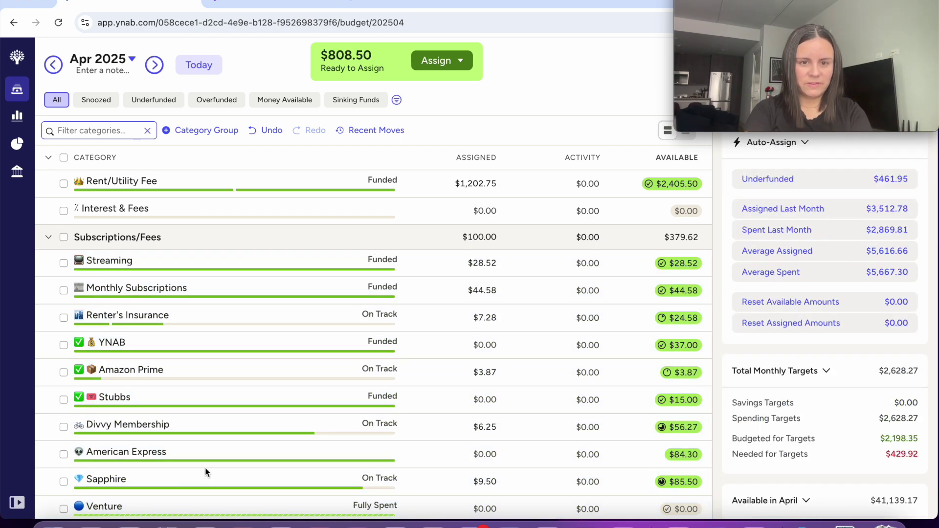
Set the Amazon Prime category's yearly target to $55.00 and clear the selection.
click(192, 374)
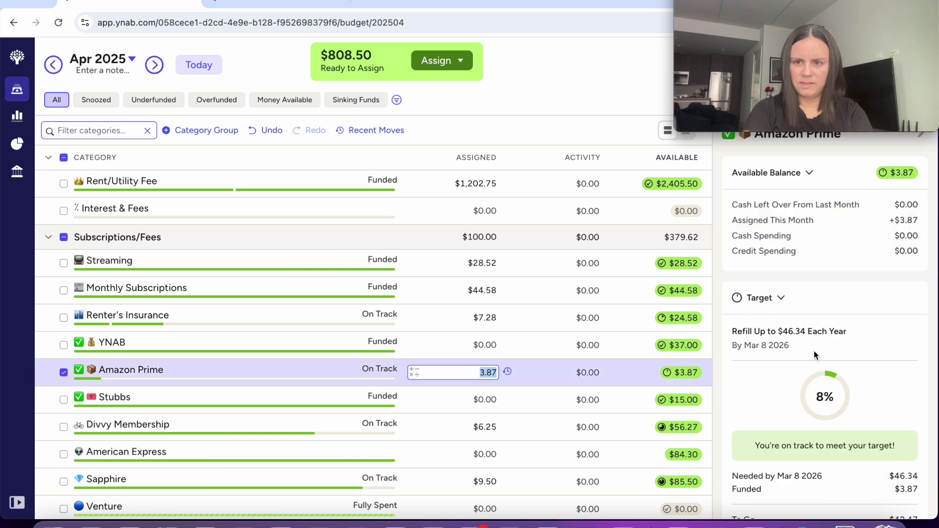
scroll(814, 355, down, 2)
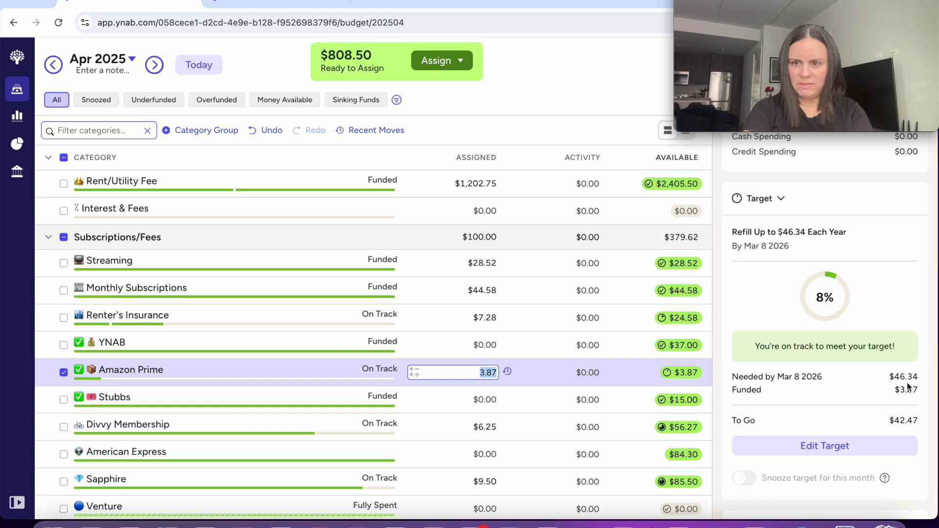
click(846, 445)
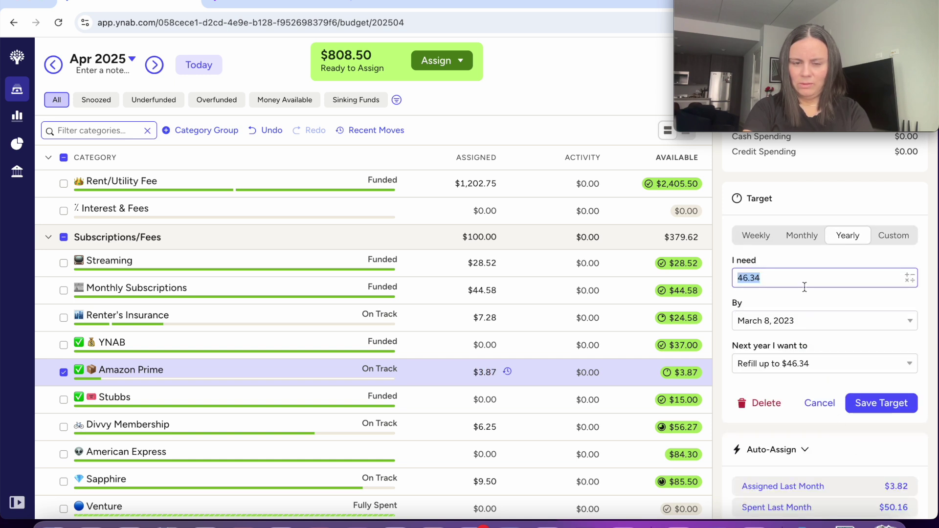
text(55)
click(882, 404)
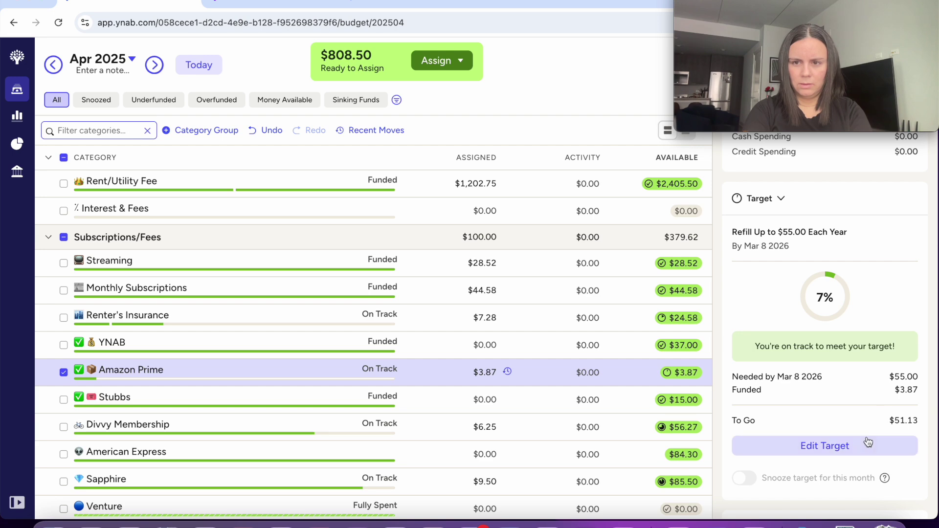
click(64, 373)
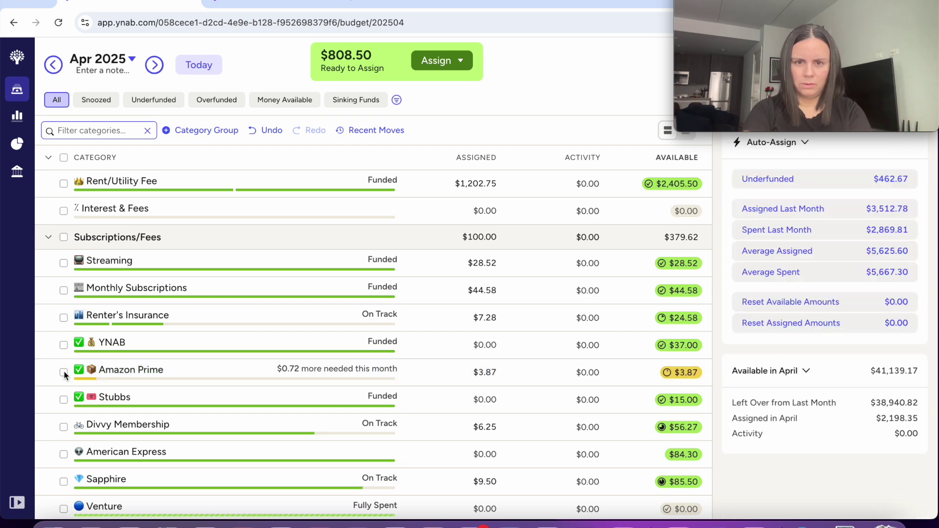
Add $0.72 to the amount assigned to Amazon Prime for April 2025 and clear the selection.
click(386, 372)
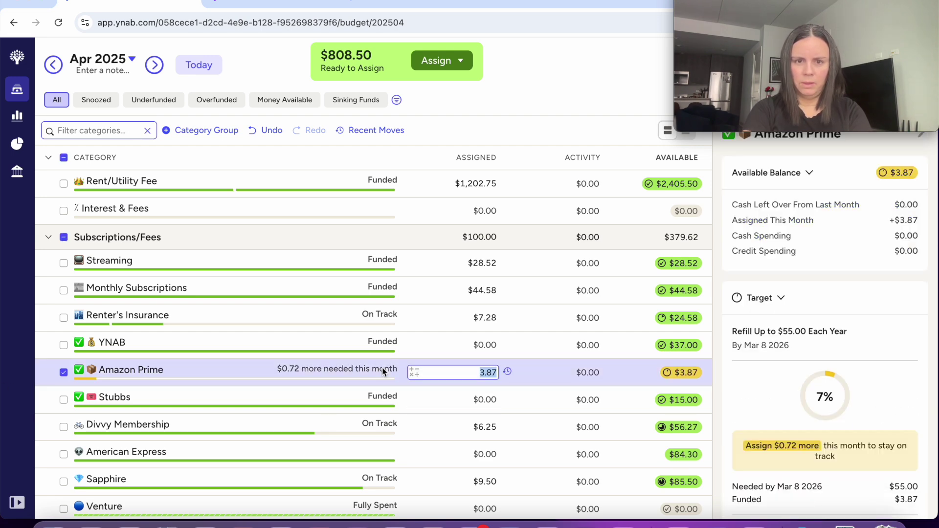
scroll(773, 313, down, 3)
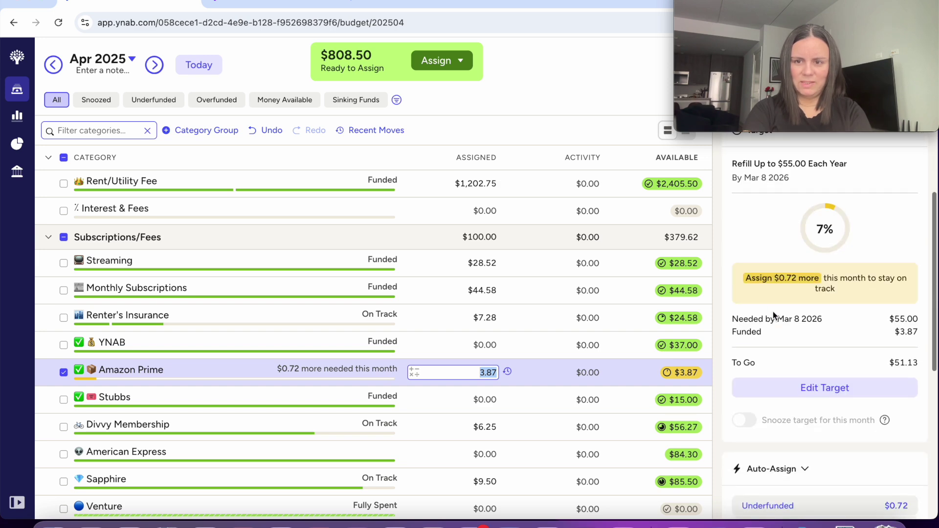
key(Right)
text(+)
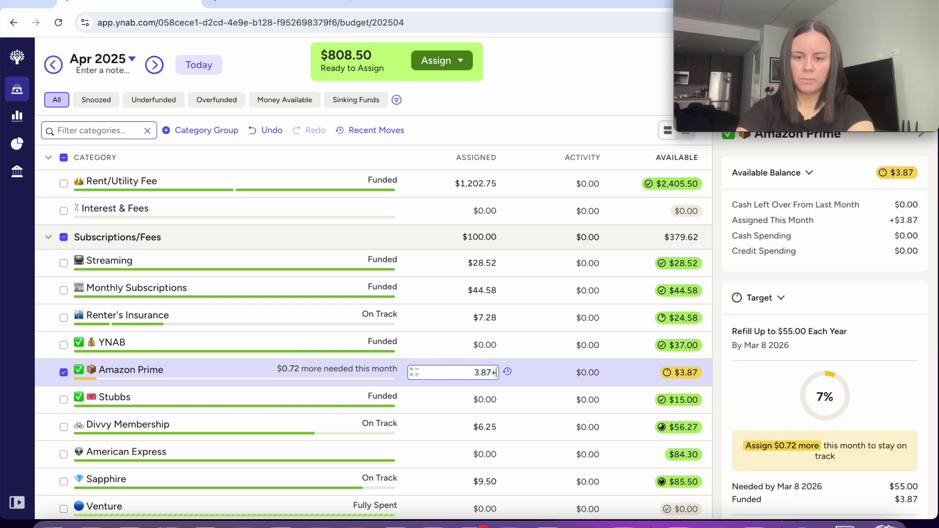
text(.72)
click(551, 23)
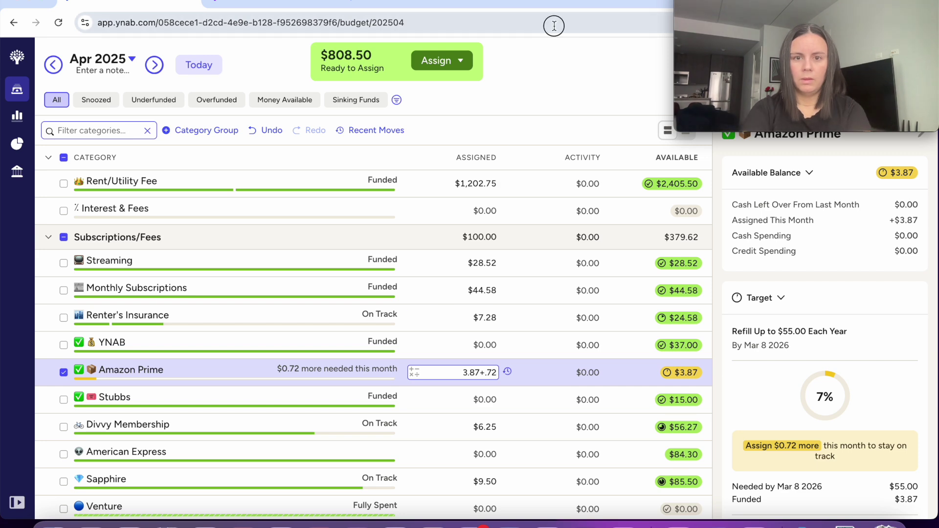
click(540, 68)
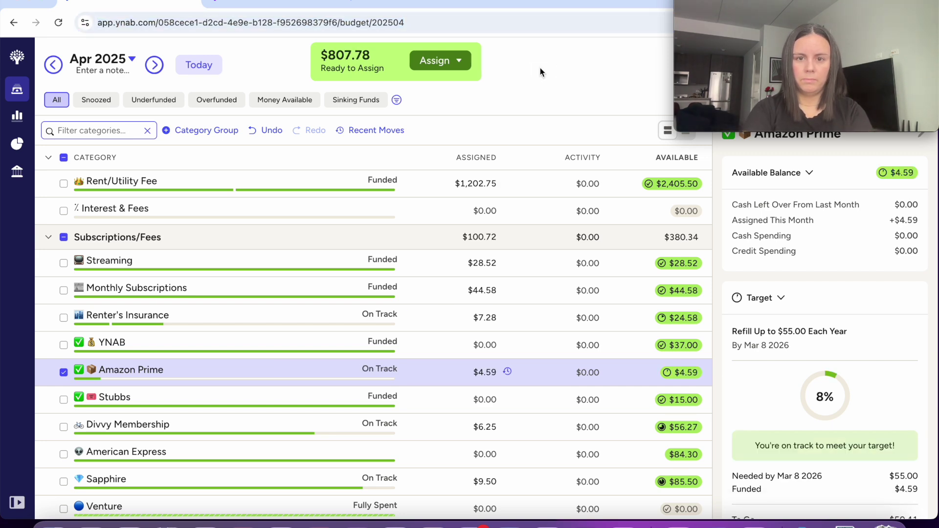
click(64, 373)
Auto-assign the underfunded amount to the whole Food group for April 2025 and clear the selection.
scroll(237, 386, down, 1)
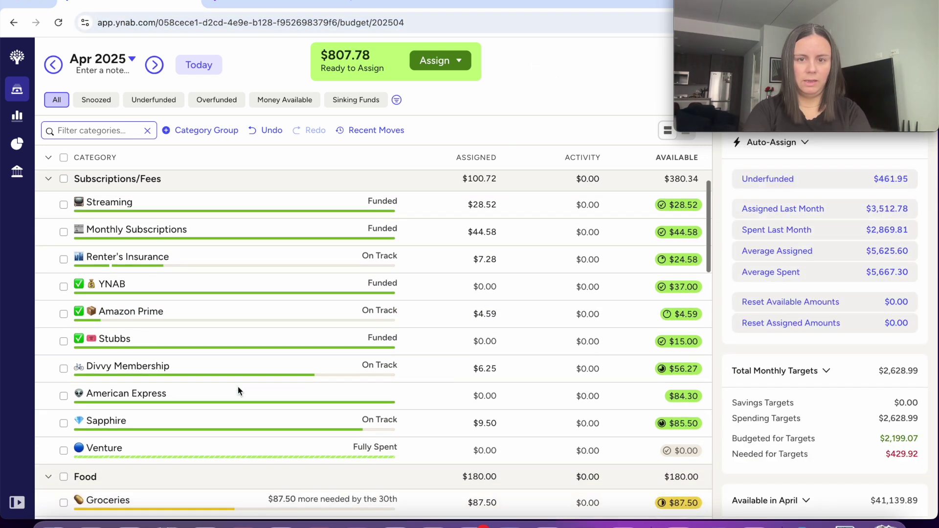
scroll(237, 386, down, 3)
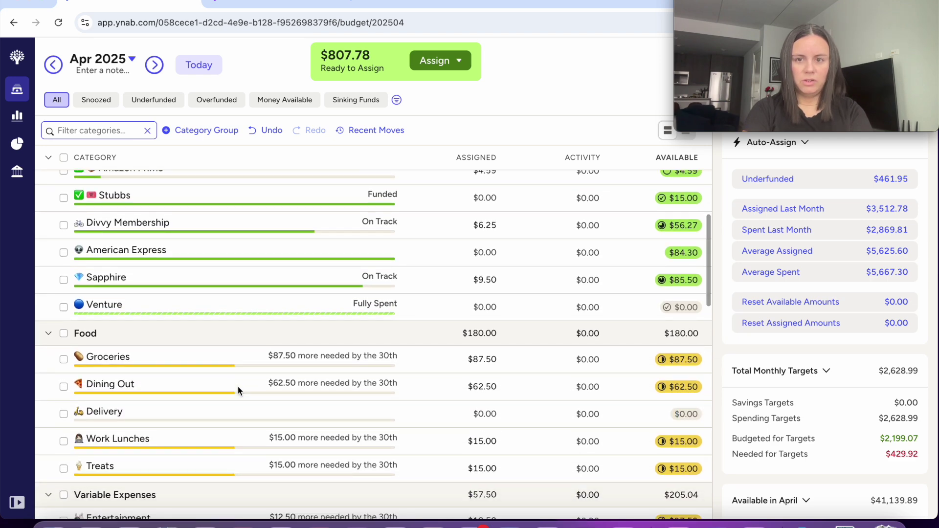
scroll(238, 386, down, 3)
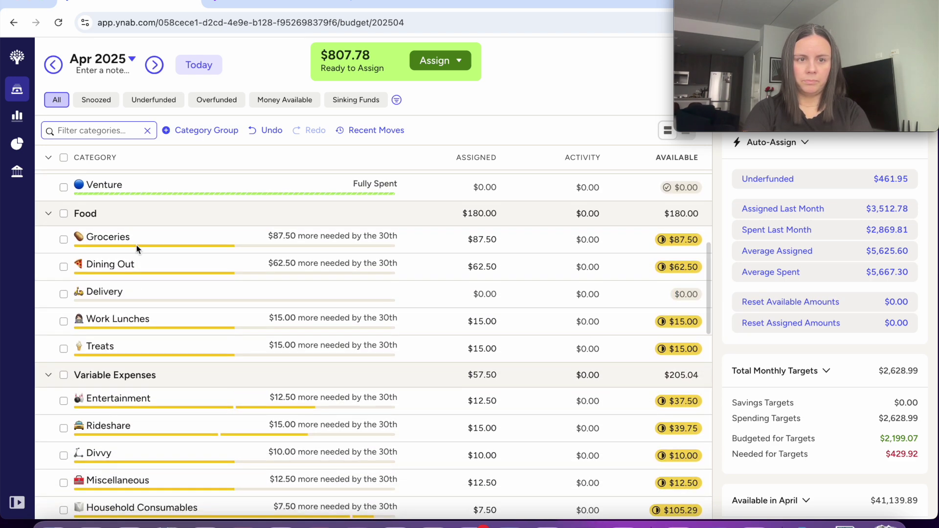
click(63, 213)
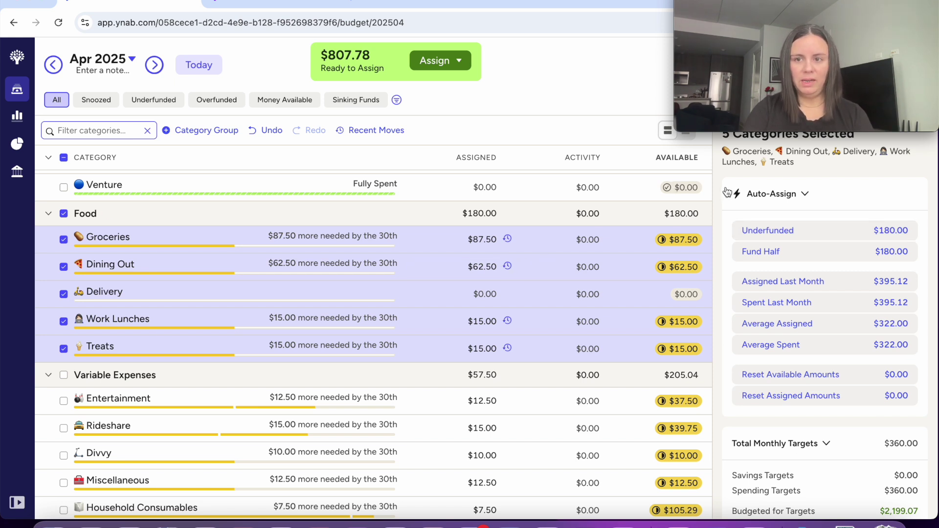
drag(757, 251, 758, 259)
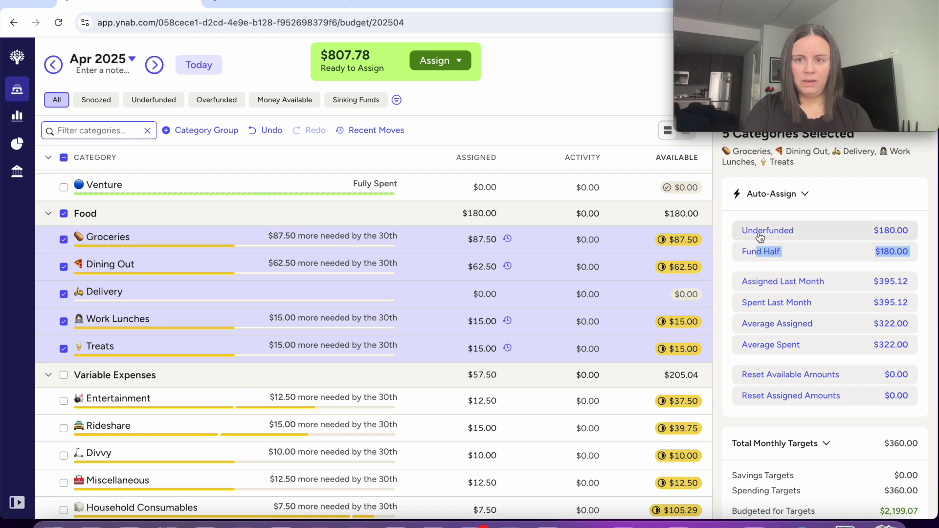
click(759, 237)
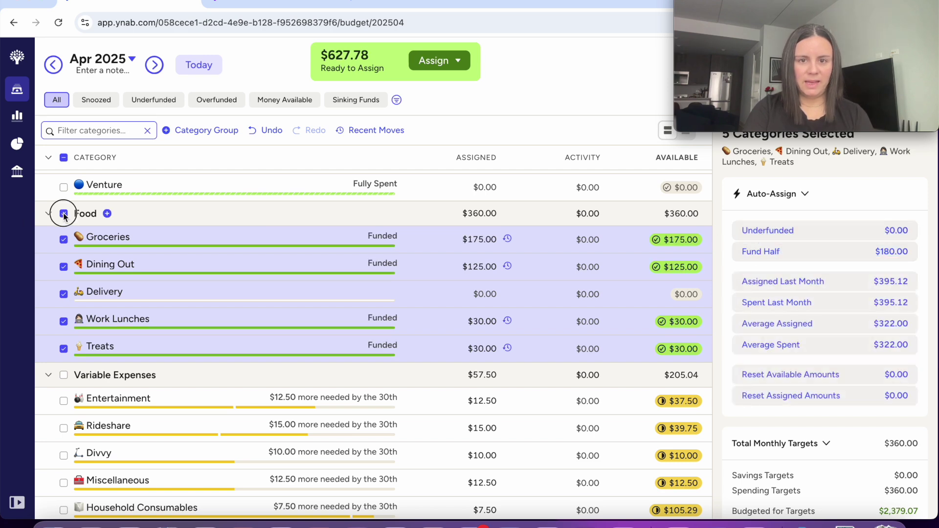
click(63, 214)
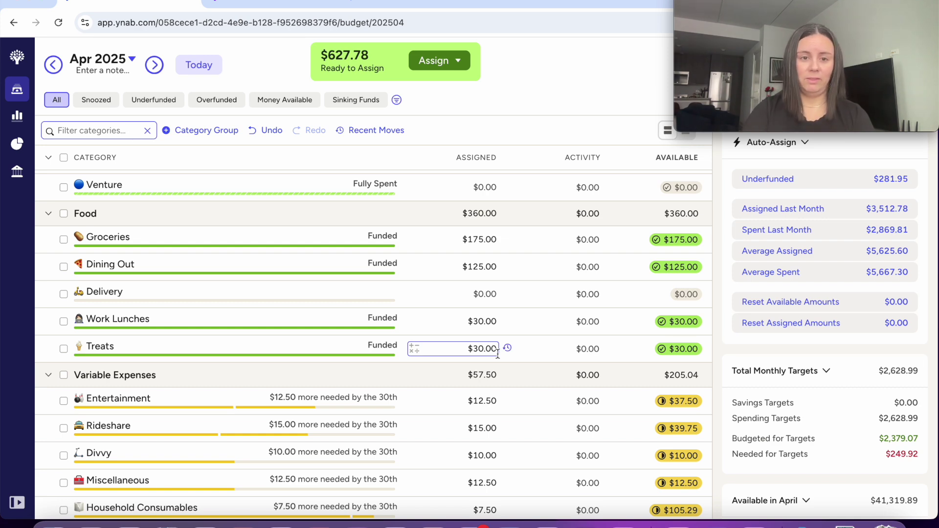
Auto-assign the underfunded amount to the whole Variable Expenses group and clear the selection.
scroll(497, 353, down, 3)
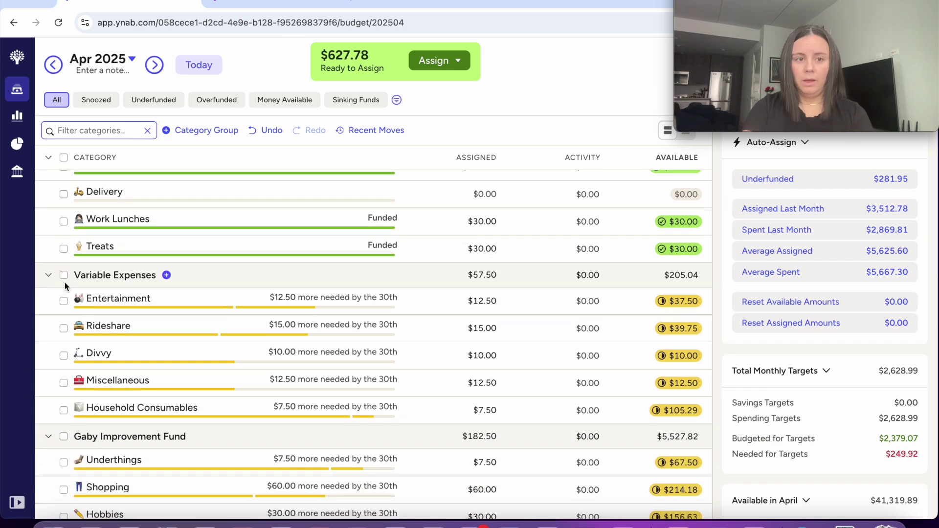
click(63, 275)
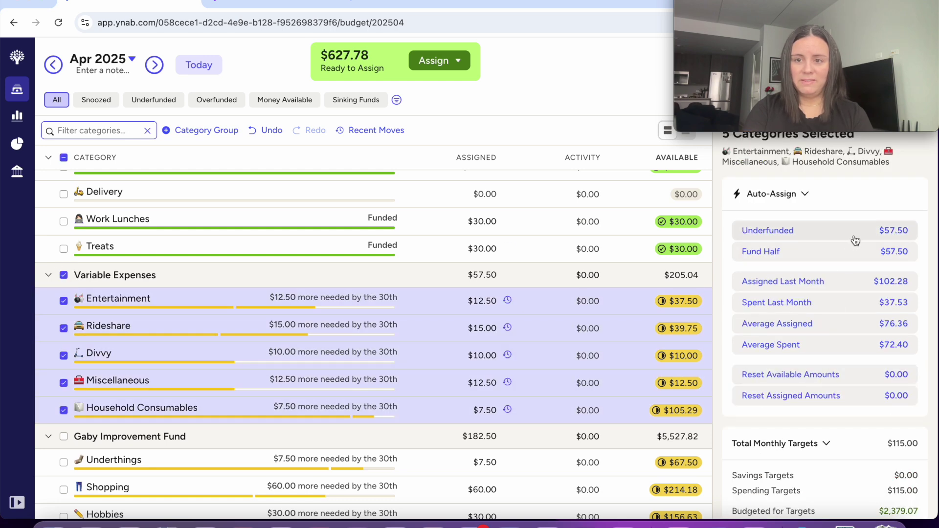
click(855, 239)
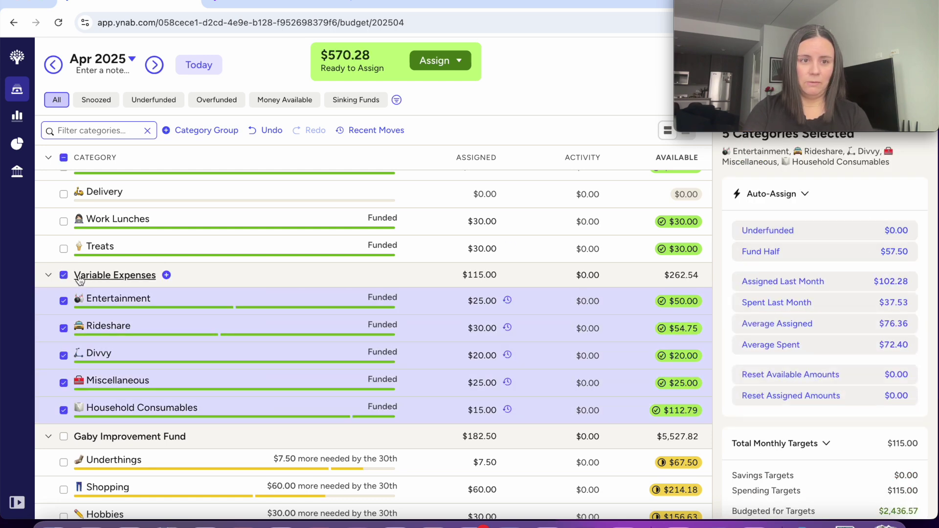
click(64, 276)
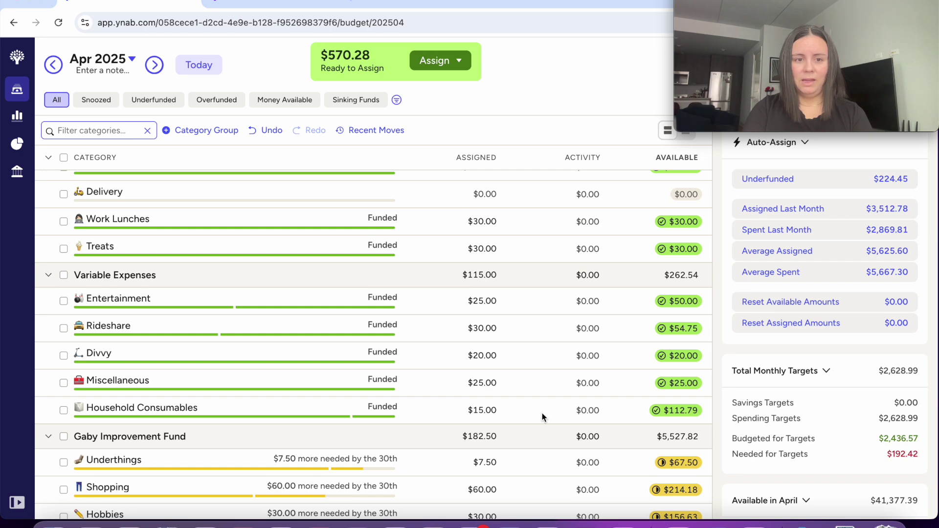
Auto-assign the underfunded amount to the whole personal Improvement Fund group and clear the selection.
scroll(542, 415, down, 3)
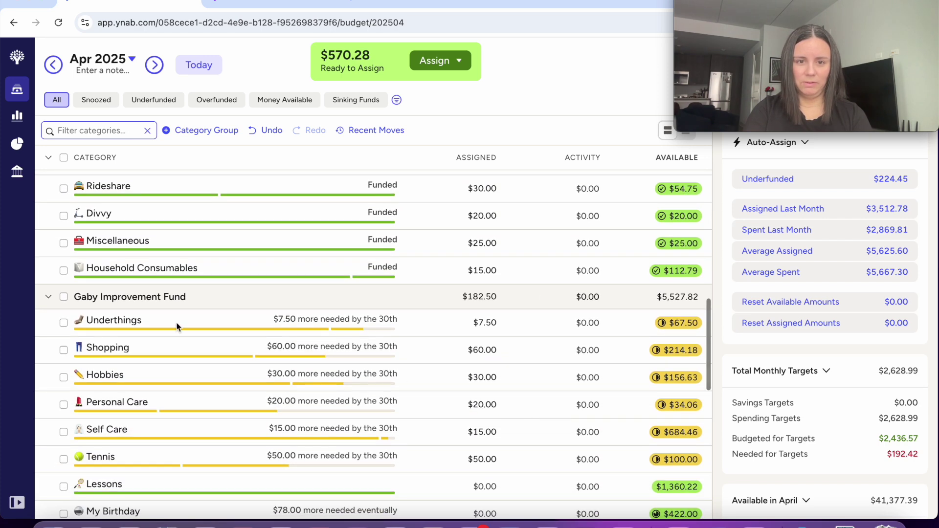
click(64, 298)
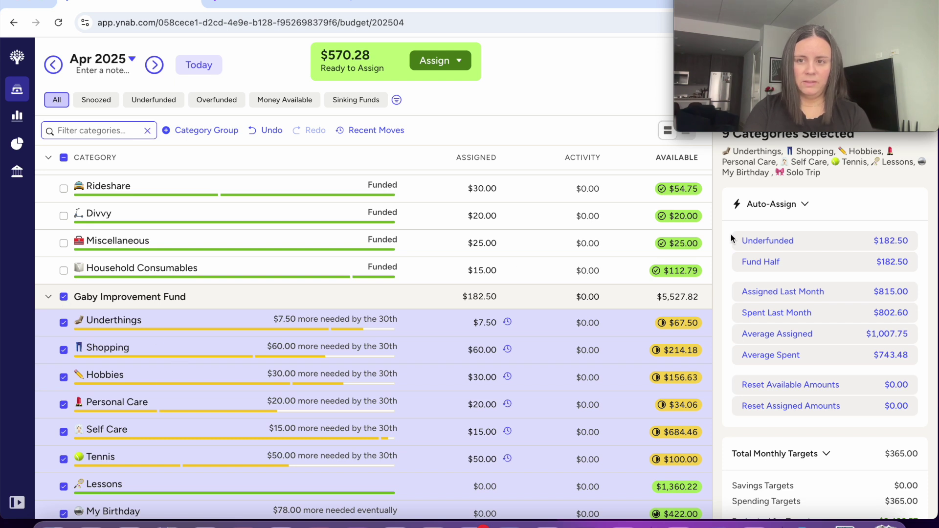
click(783, 248)
scroll(527, 457, down, 1)
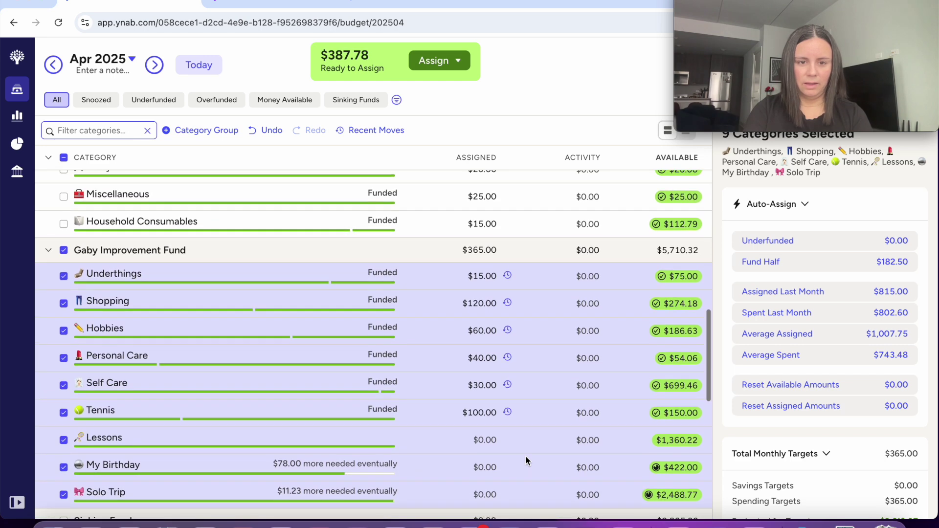
click(63, 250)
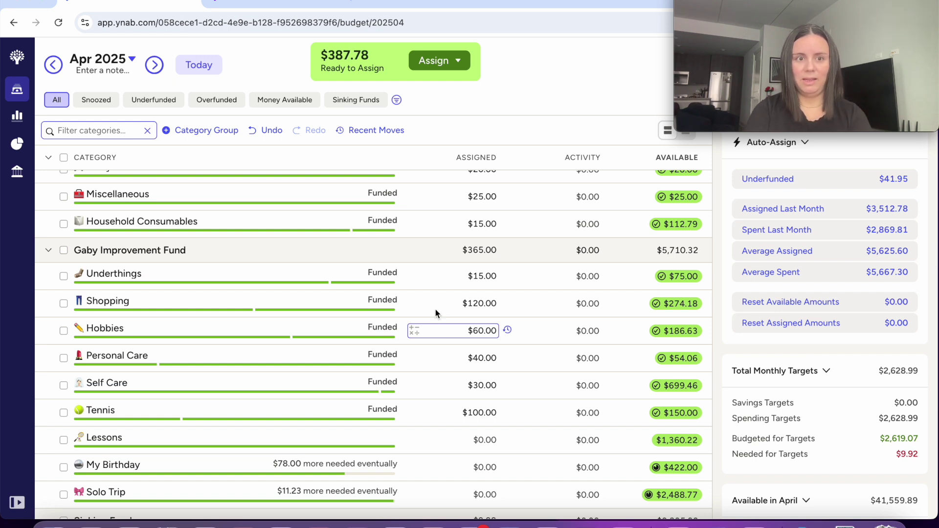
Add $10 to the amount assigned to the Medical category in Sinking Funds and clear the selection.
scroll(431, 317, up, 1)
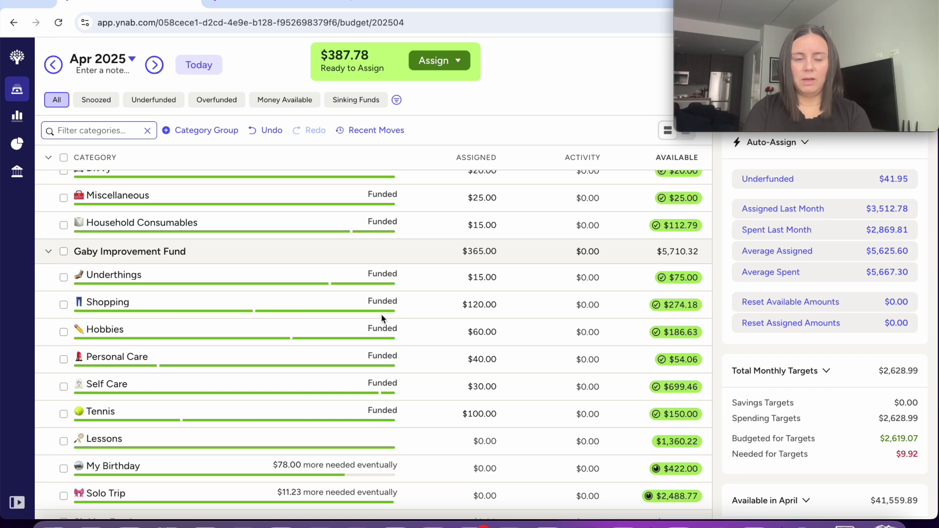
scroll(383, 319, down, 1)
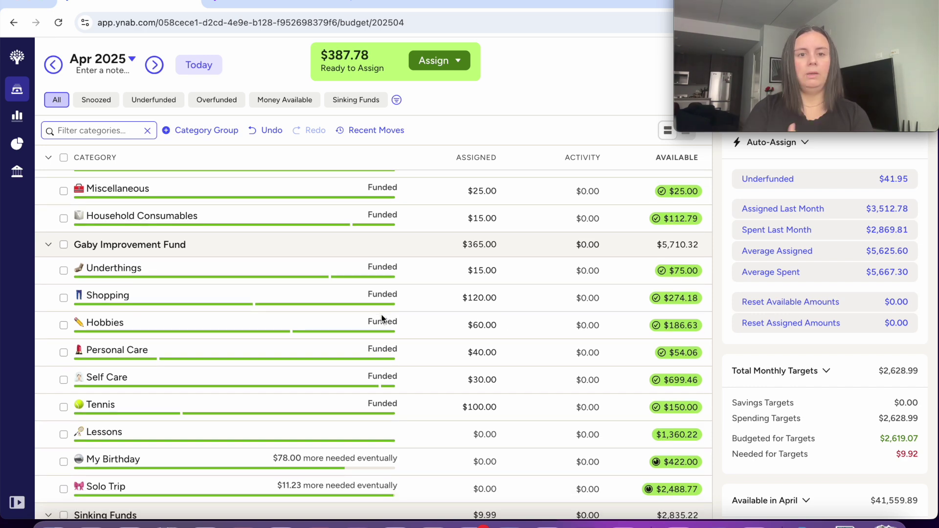
scroll(383, 319, down, 3)
scroll(382, 319, down, 3)
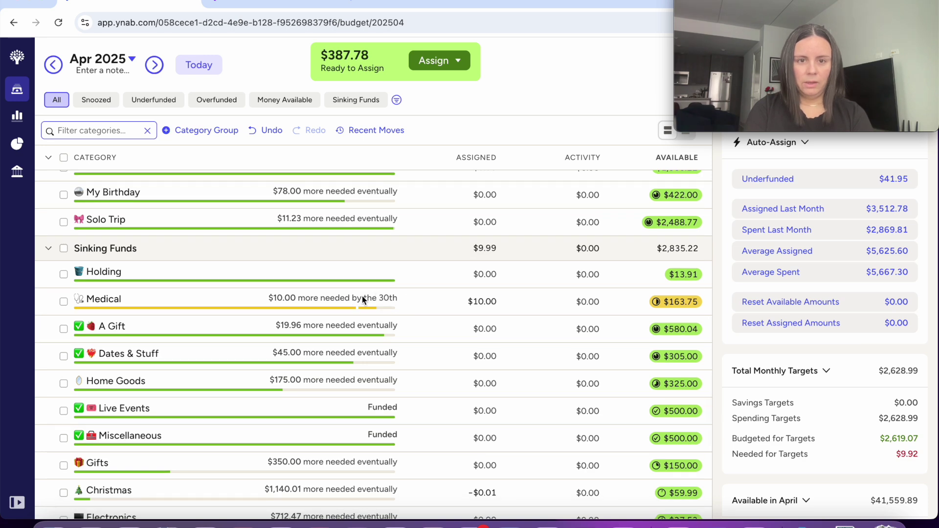
click(362, 298)
scroll(400, 380, down, 3)
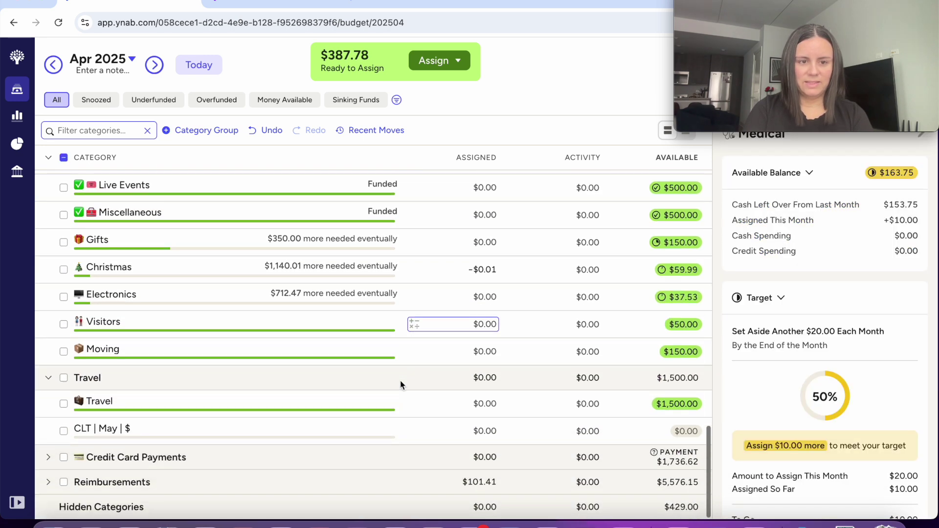
key(Return)
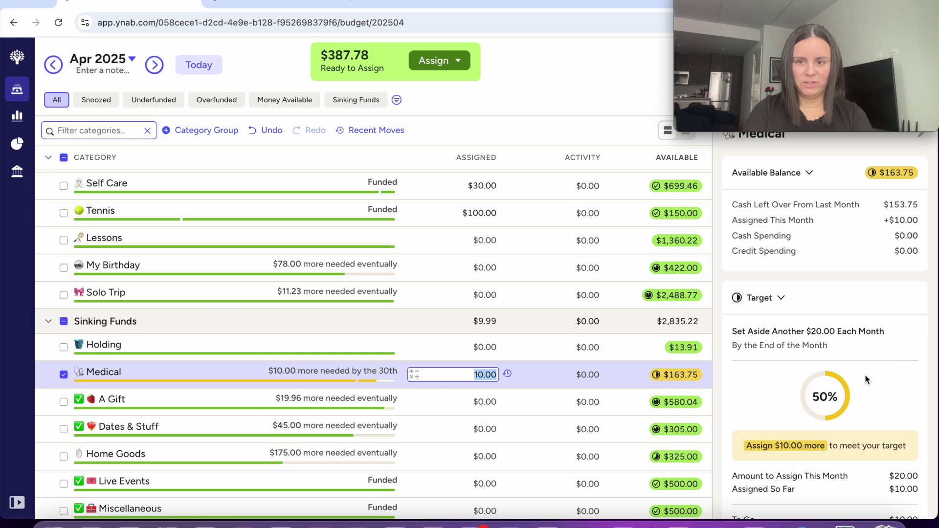
key(Right)
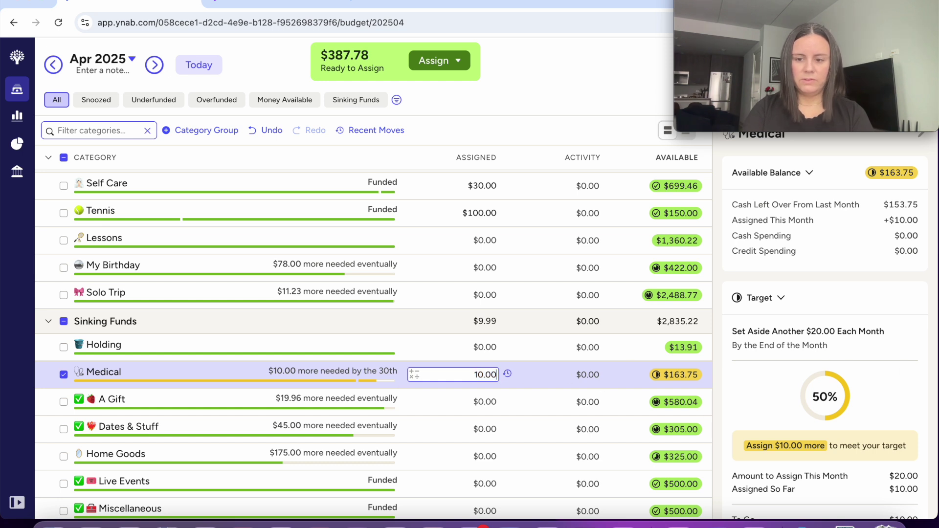
text(+10)
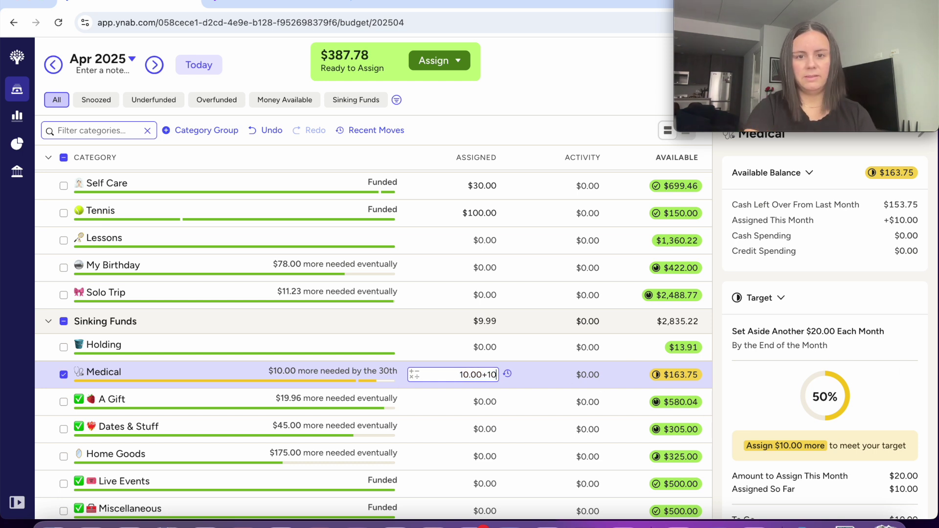
key(Return)
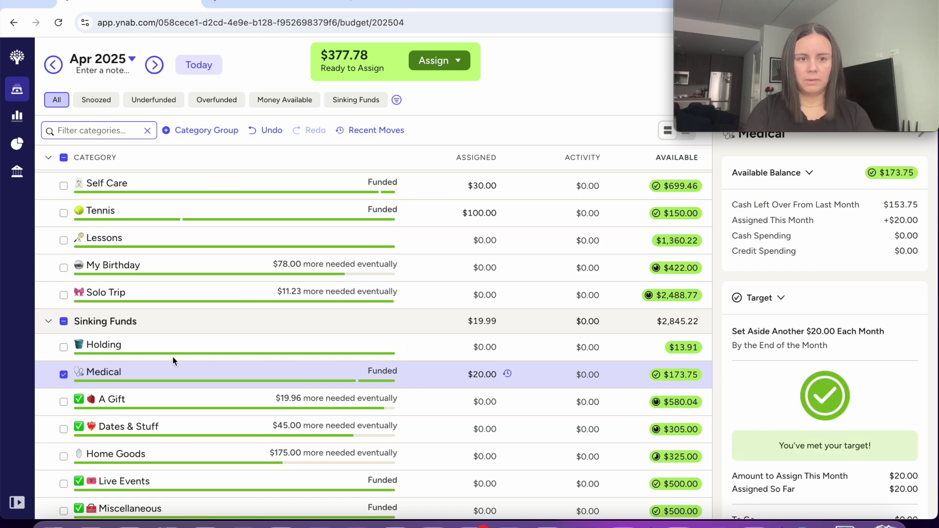
click(64, 376)
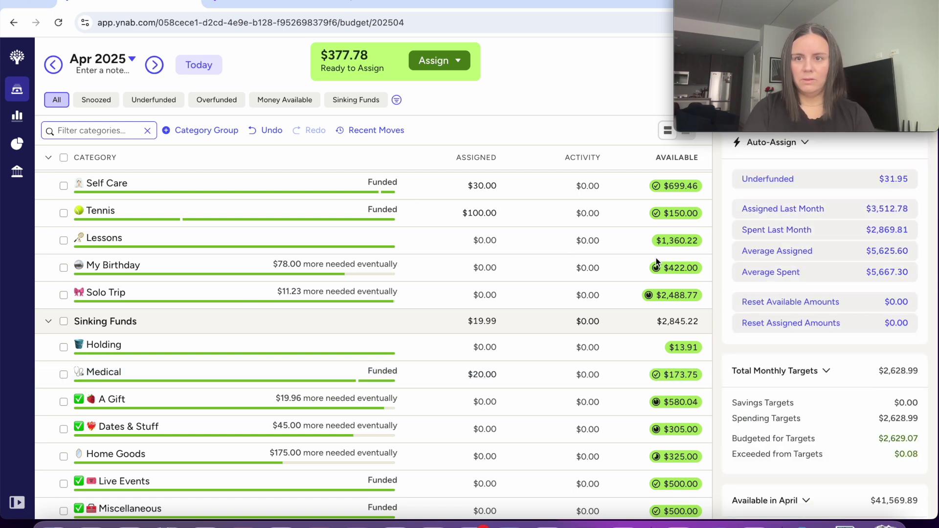
click(568, 264)
click(64, 268)
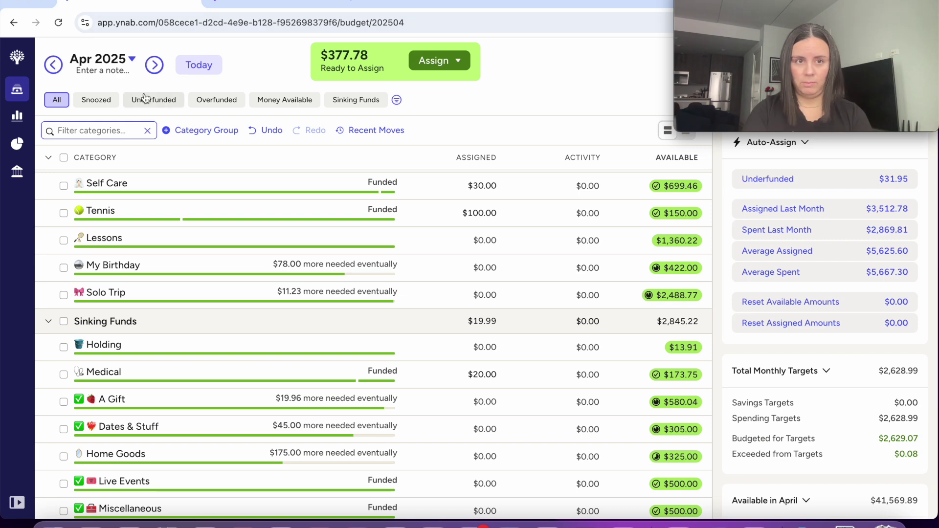
Go back to March 2025, snooze the Amazon Prime target for this month and clear the selection.
scroll(247, 183, up, 10)
click(58, 68)
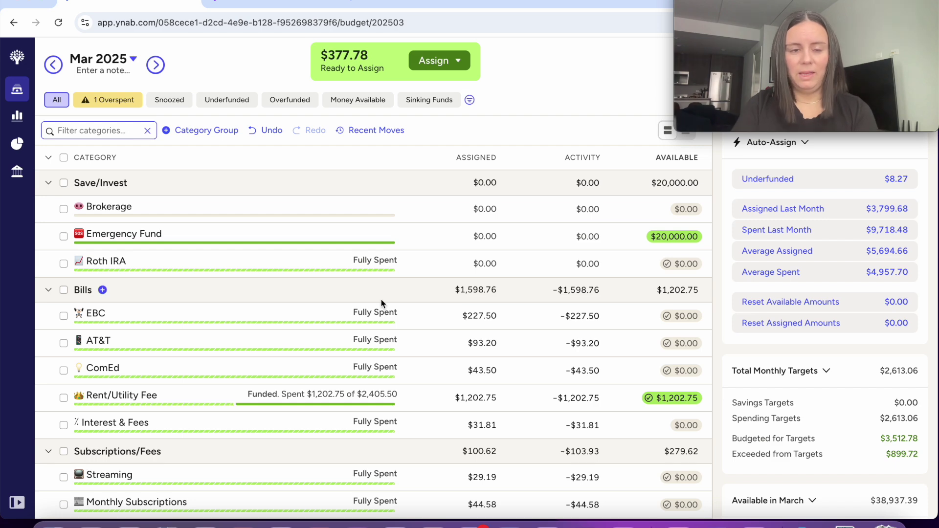
scroll(381, 299, down, 8)
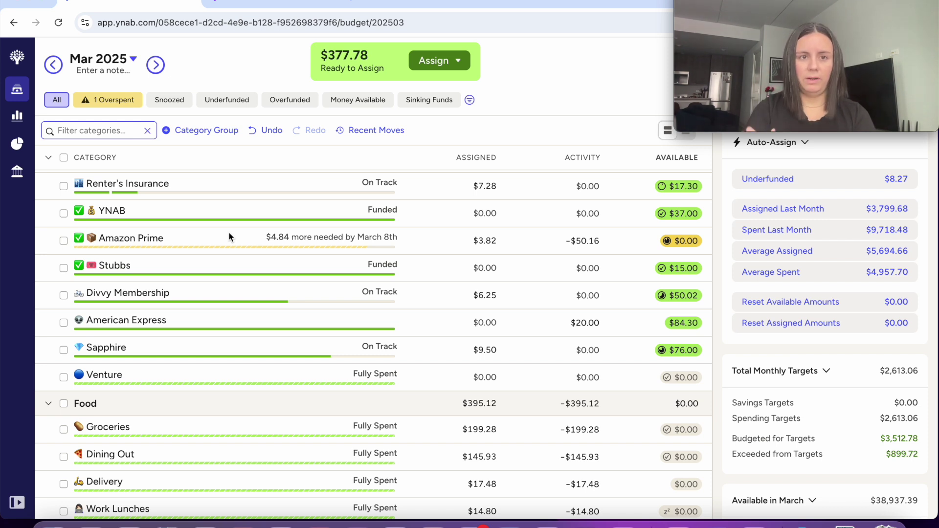
scroll(308, 354, down, 3)
scroll(308, 355, up, 1)
scroll(309, 352, up, 4)
click(268, 329)
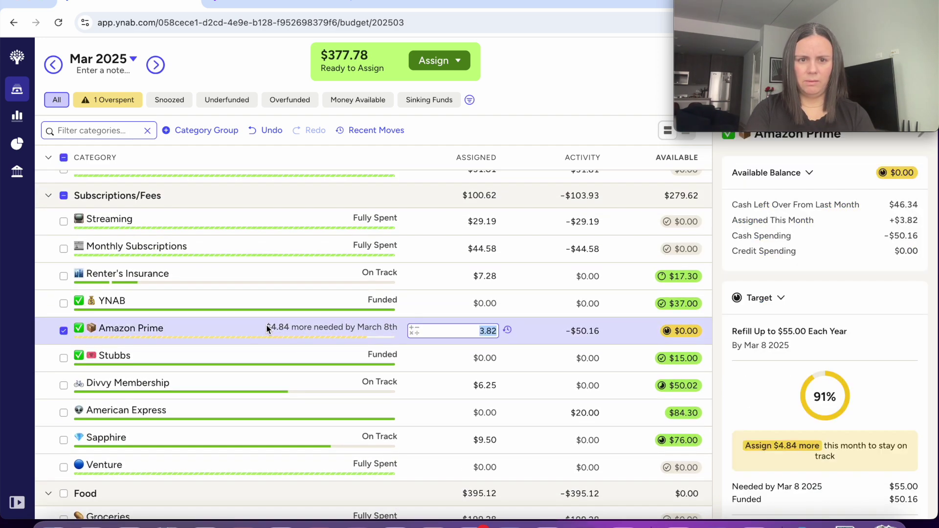
scroll(805, 380, down, 3)
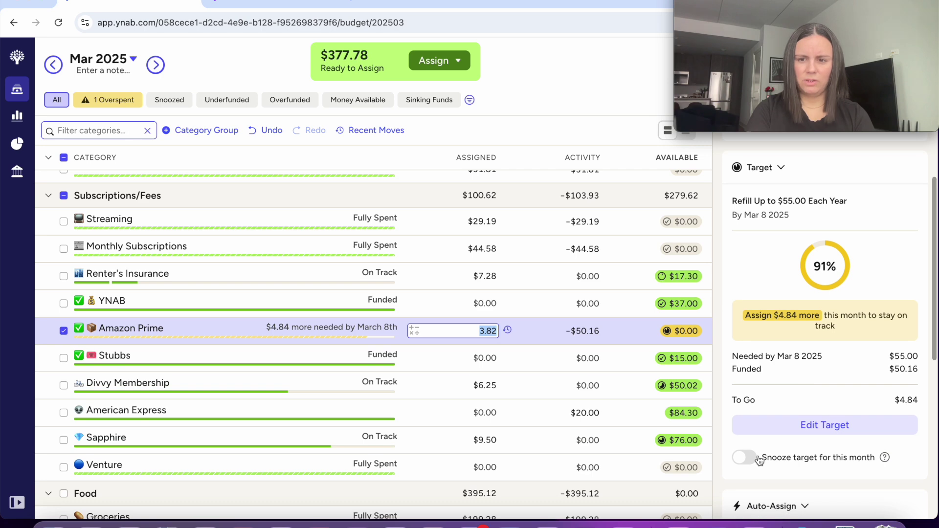
click(758, 458)
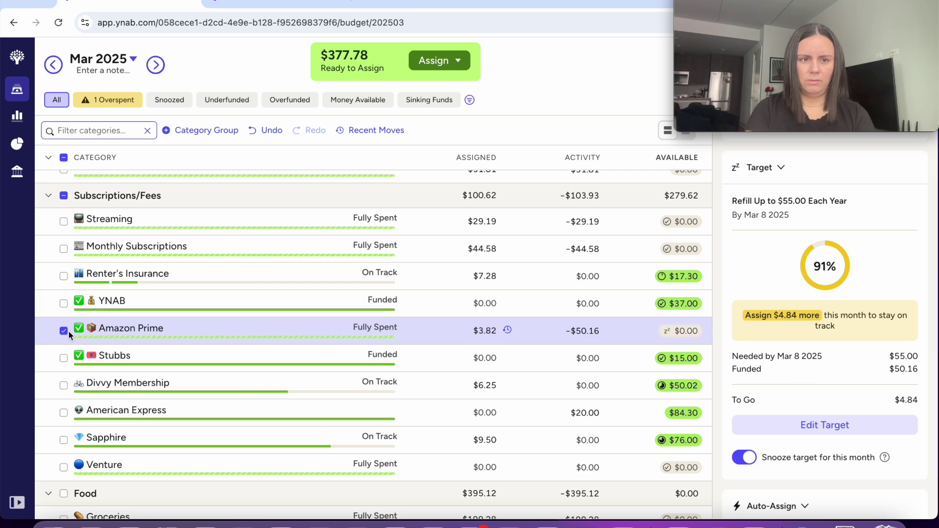
click(63, 331)
Review the March spending categories and check the remaining days of March in the Calendar app.
scroll(324, 425, down, 7)
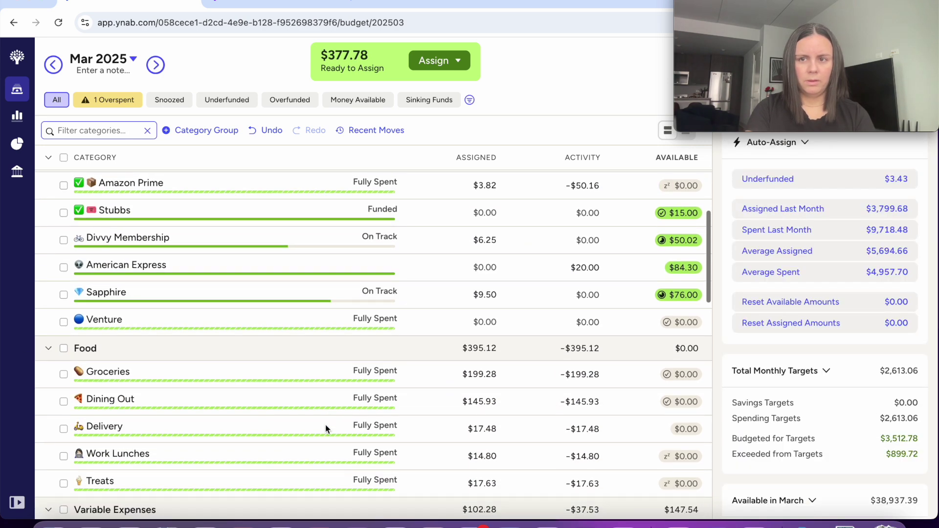
scroll(325, 425, down, 4)
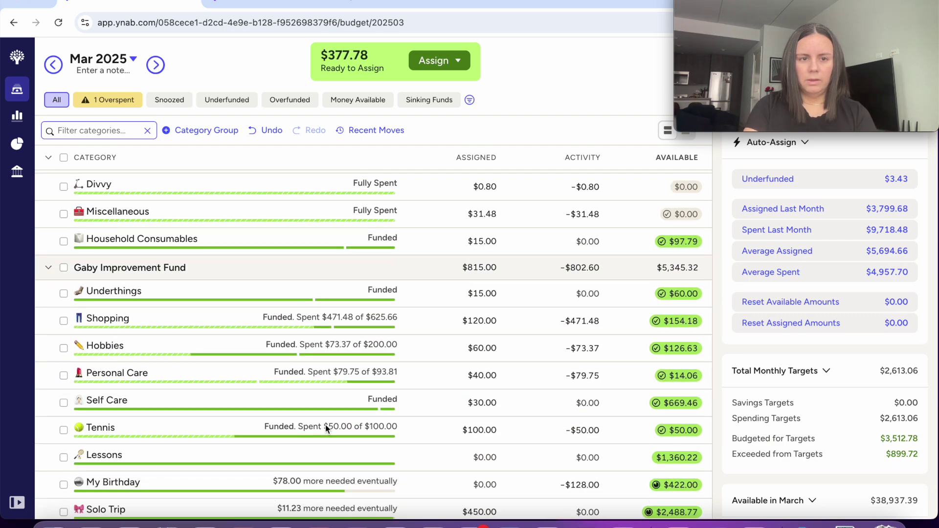
scroll(325, 425, up, 5)
scroll(325, 424, up, 1)
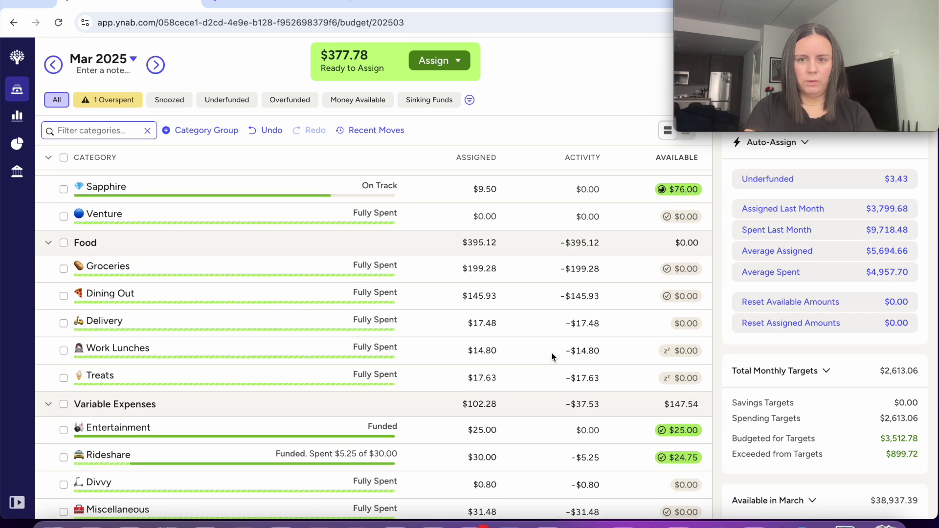
key(super+Tab)
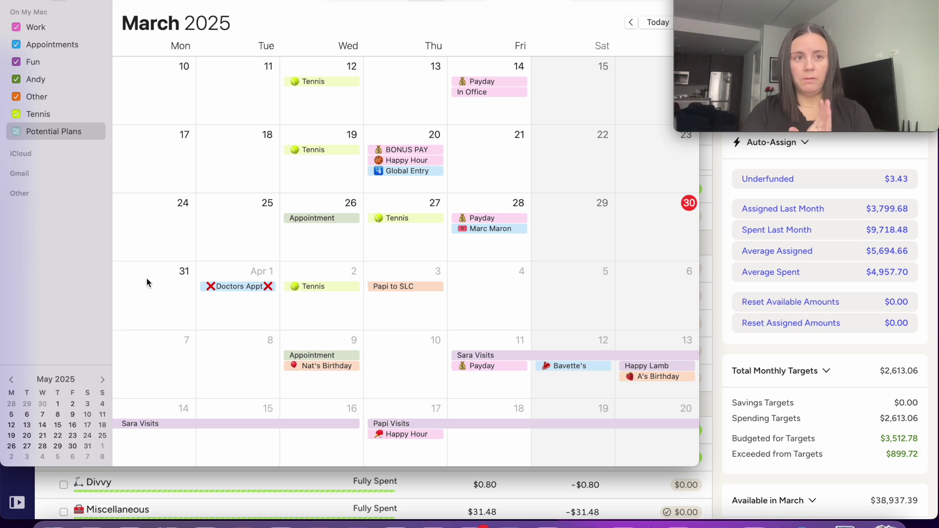
click(7, 1)
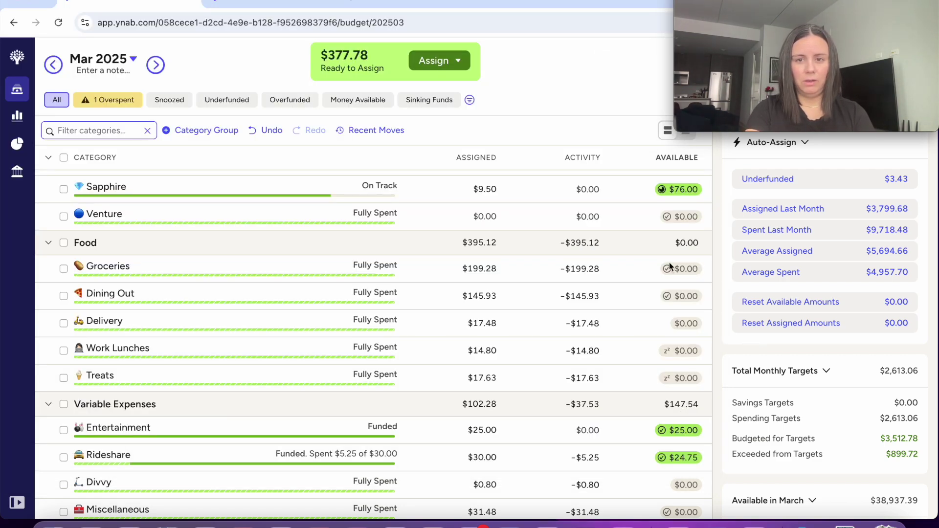
Add $15 to the amount assigned to Groceries for March 2025 and clear the selection.
click(481, 268)
key(Right)
text(+15)
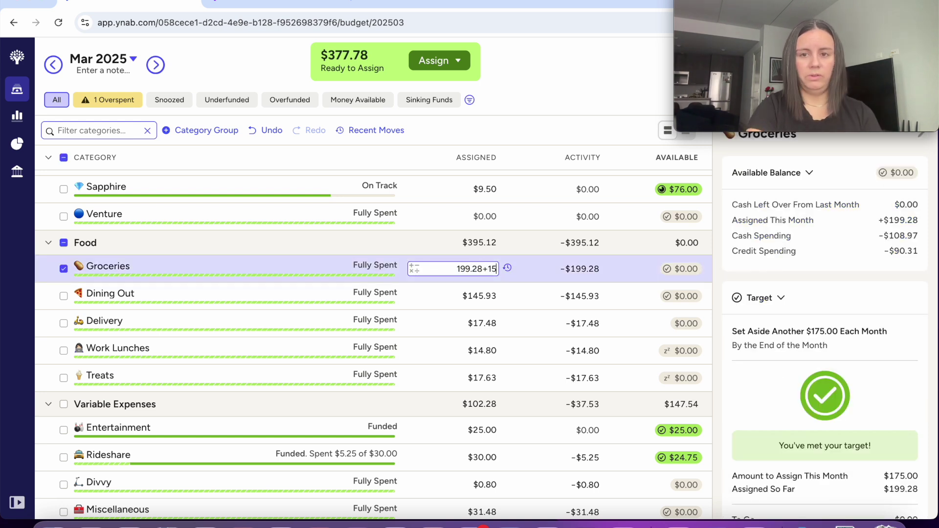
key(Return)
click(64, 243)
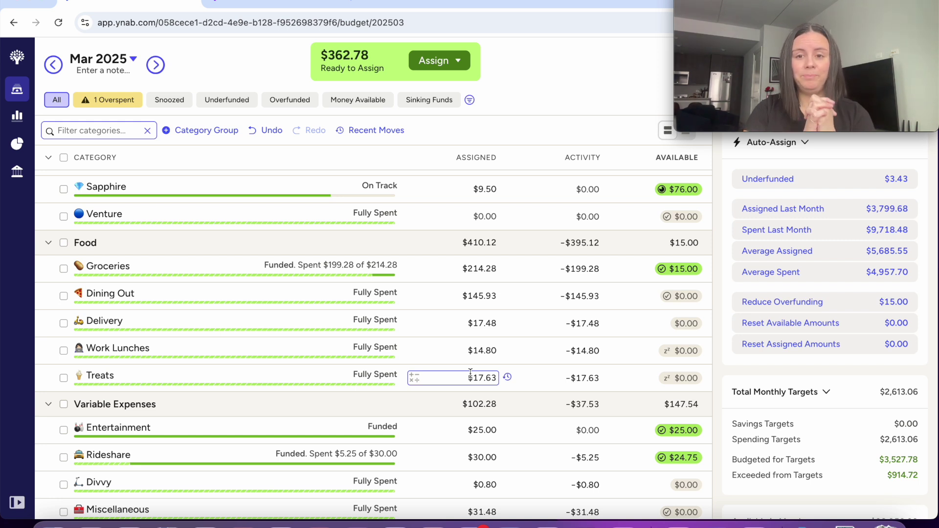
scroll(470, 373, down, 5)
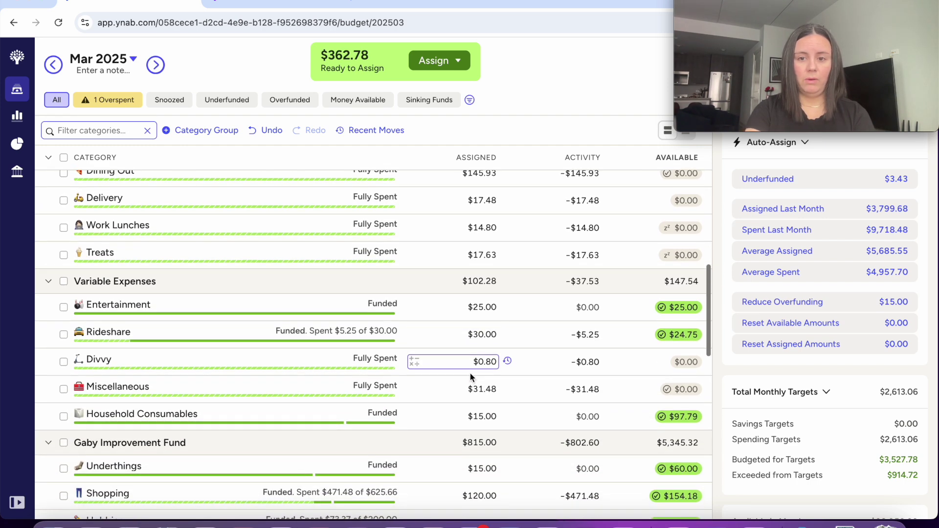
scroll(471, 374, up, 7)
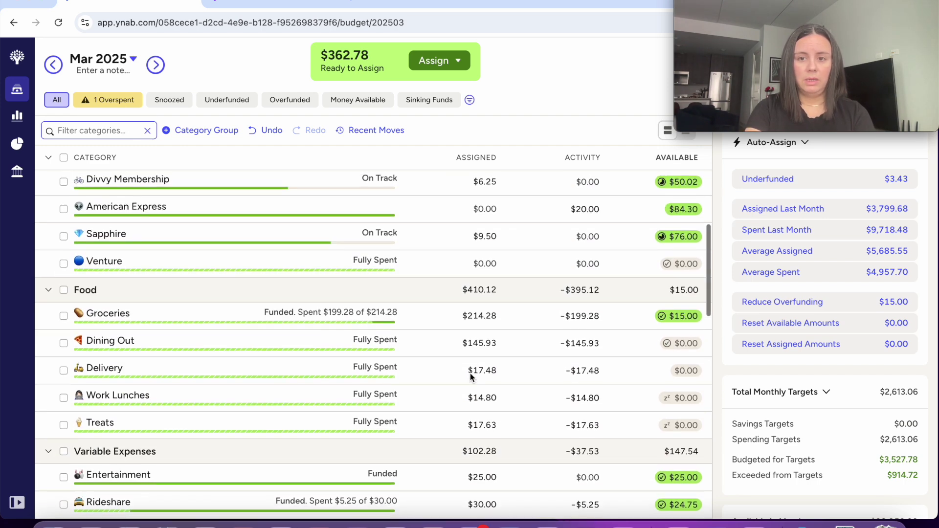
scroll(471, 373, up, 2)
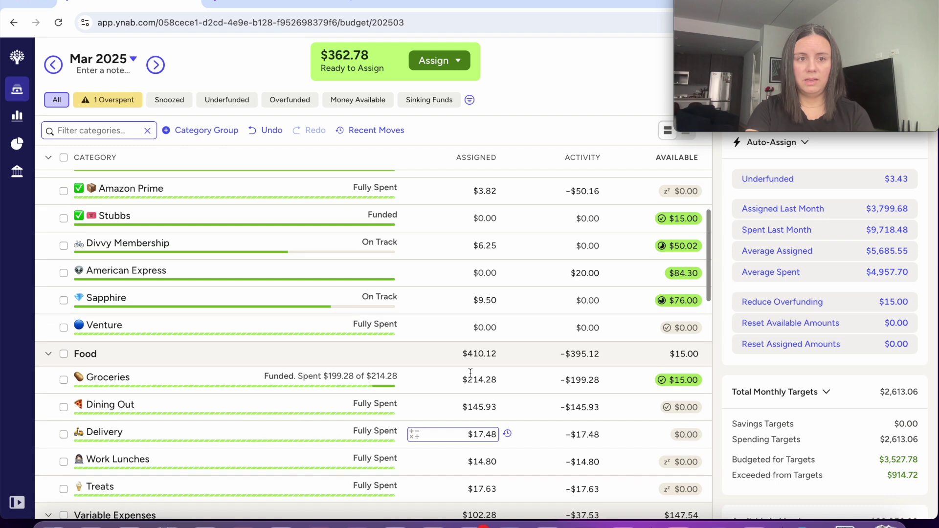
scroll(471, 372, down, 2)
scroll(471, 373, up, 6)
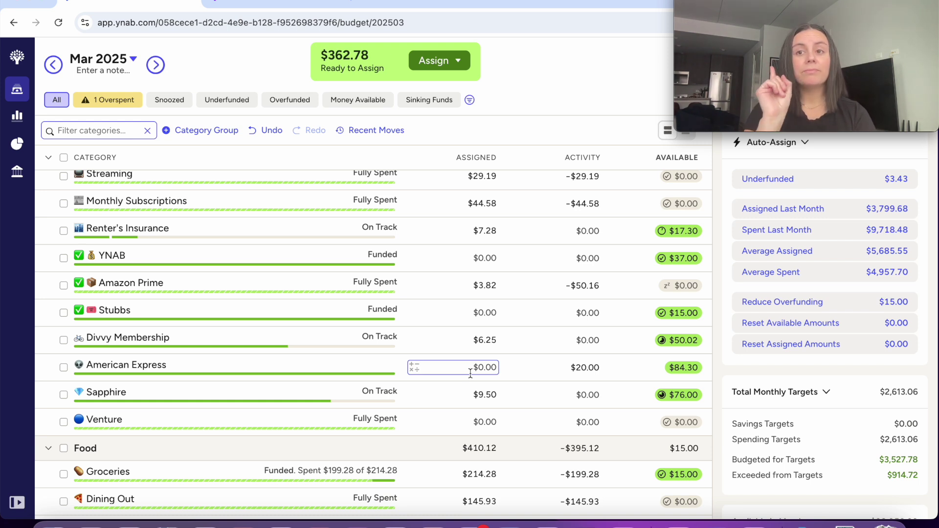
Switch to the Calendar app, examine the March, April and May 2025 events for upcoming expenses, and minimise it.
click(243, 523)
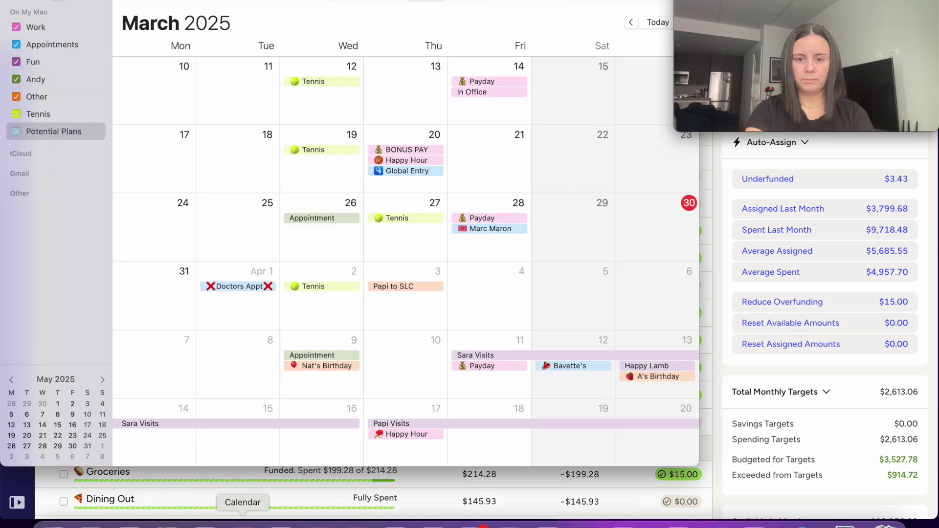
scroll(326, 379, up, 5)
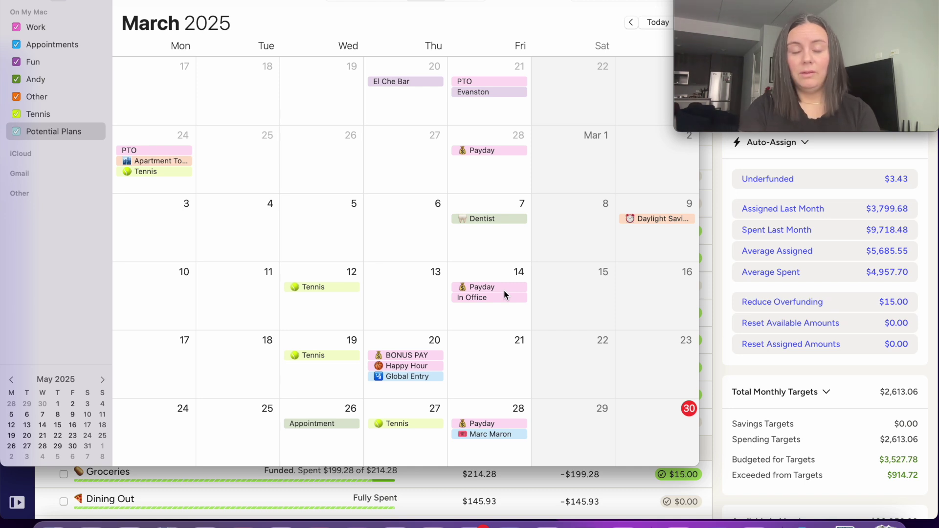
scroll(522, 309, down, 5)
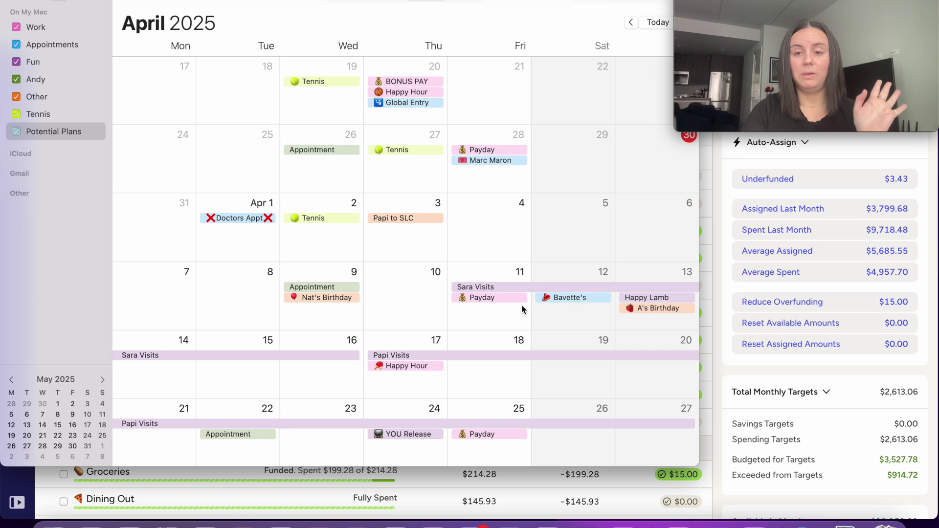
scroll(523, 309, down, 3)
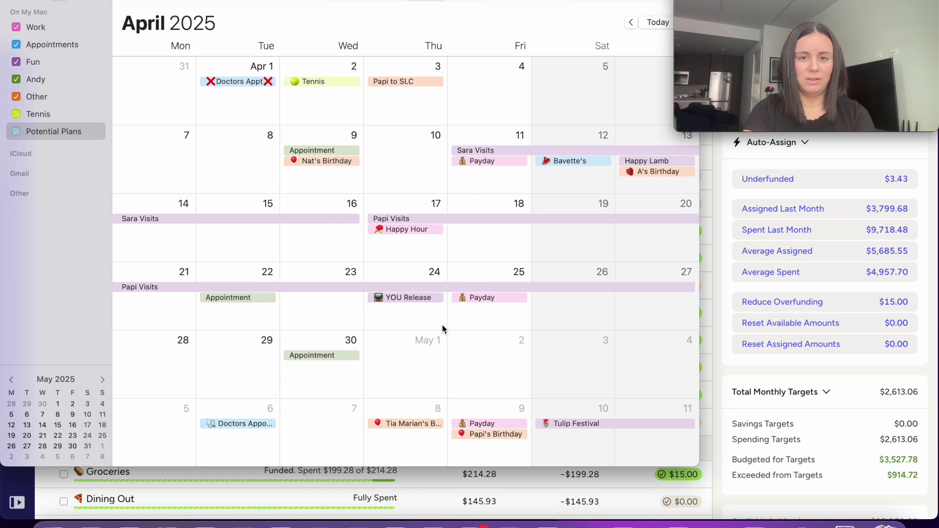
scroll(442, 328, down, 5)
scroll(443, 328, down, 3)
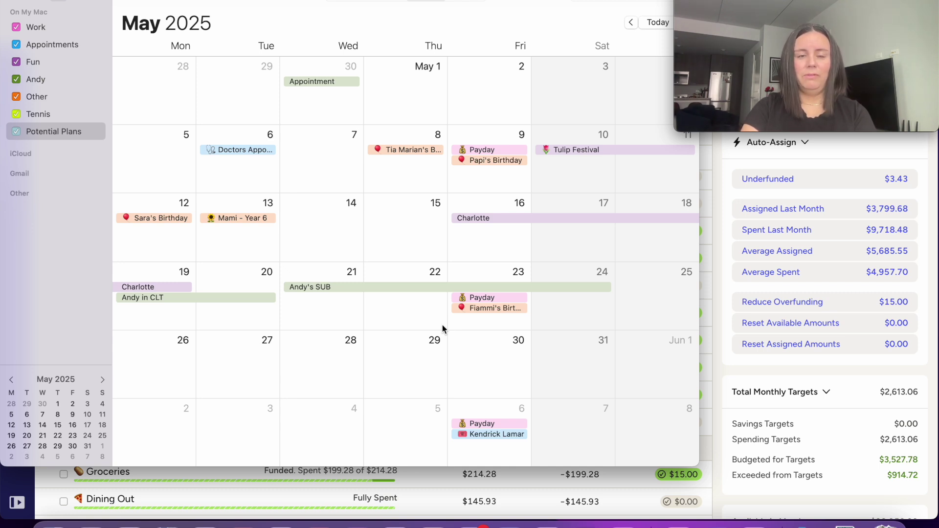
scroll(509, 209, up, 5)
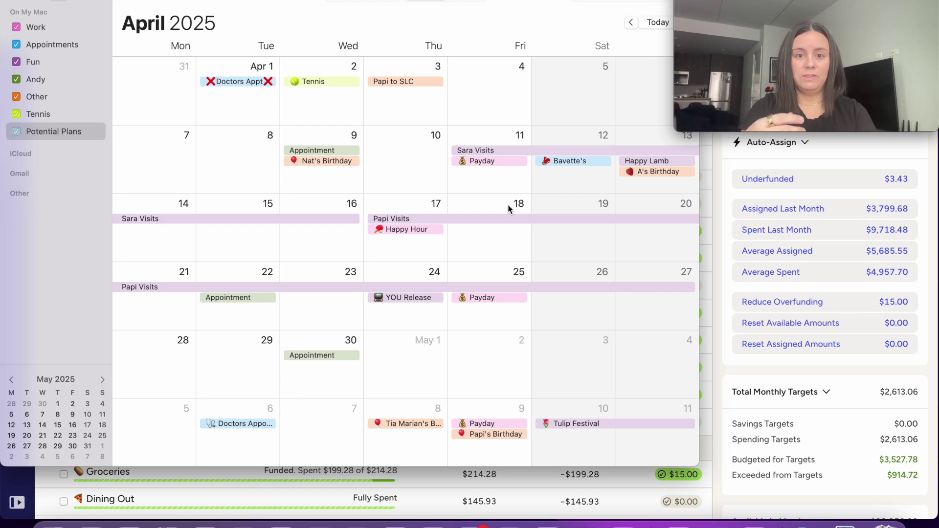
scroll(507, 209, down, 5)
scroll(507, 209, up, 4)
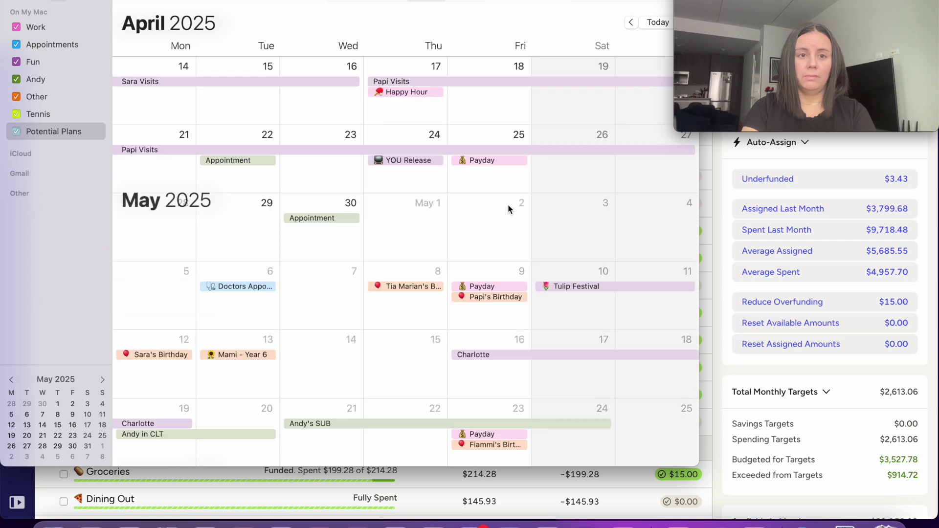
scroll(508, 211, up, 3)
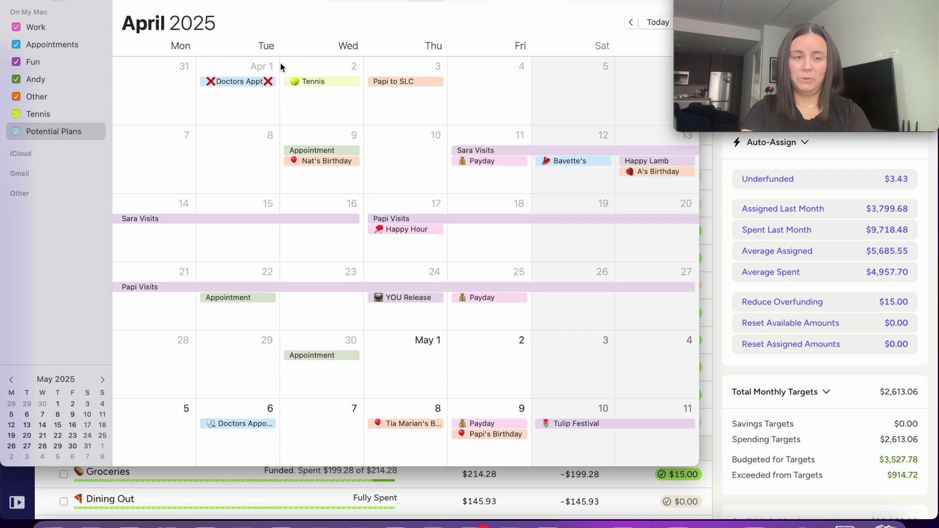
key(super+m)
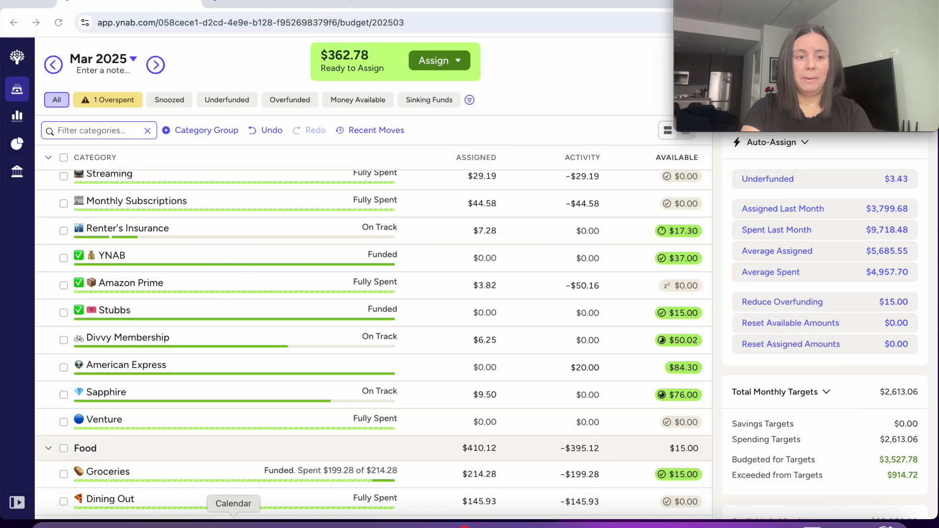
Switch to the Notes app, open the Sinking Funds note and move its window clear of the auto-assign figures.
click(416, 524)
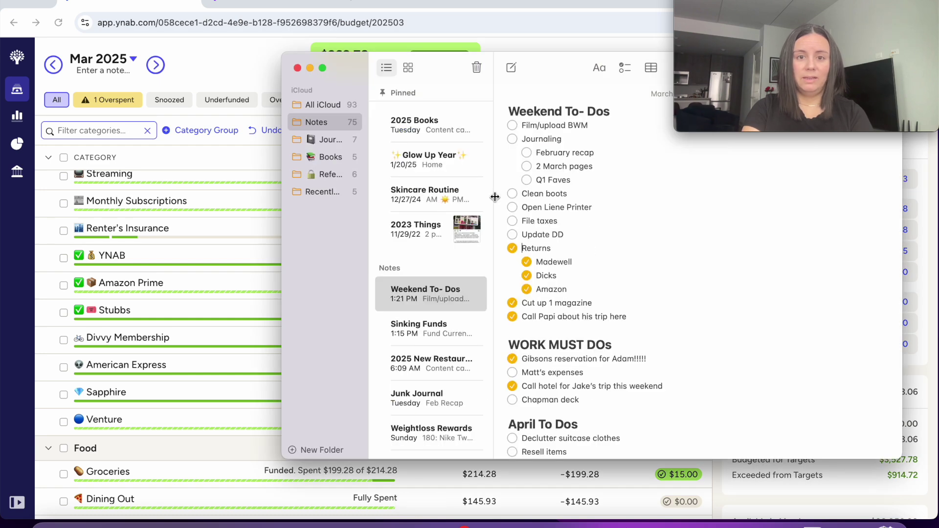
scroll(441, 195, up, 1)
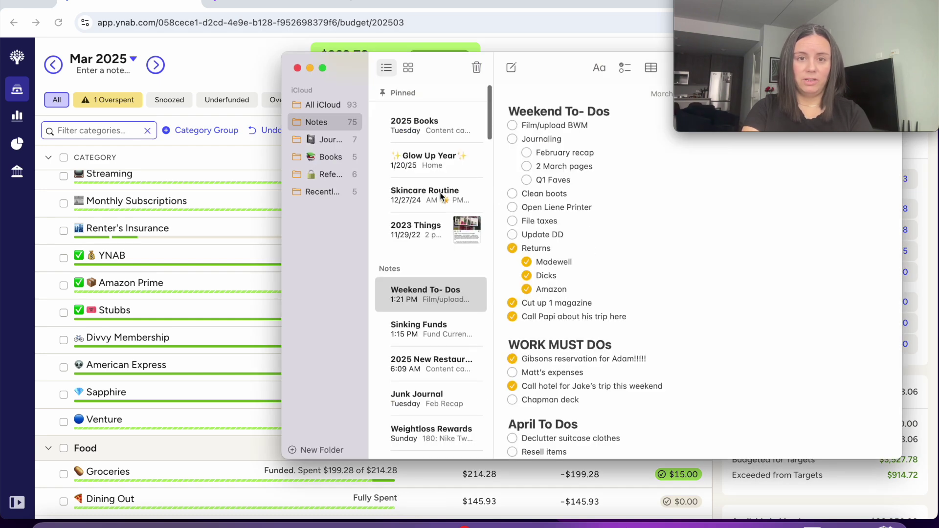
click(434, 333)
drag(564, 76, 336, 86)
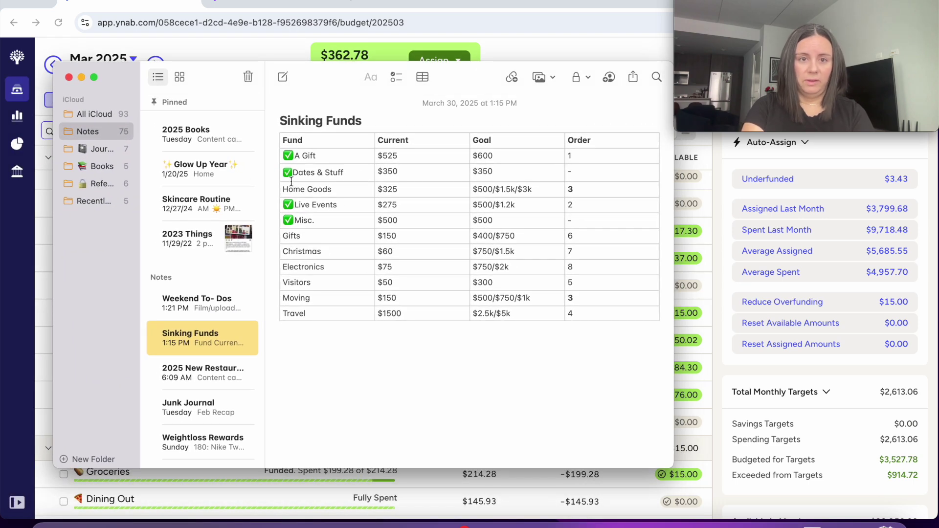
Examine the current amounts, goals and order of the Home Goods, Moving, Travel and Visitors rows in the Sinking Funds table.
drag(324, 190, 591, 190)
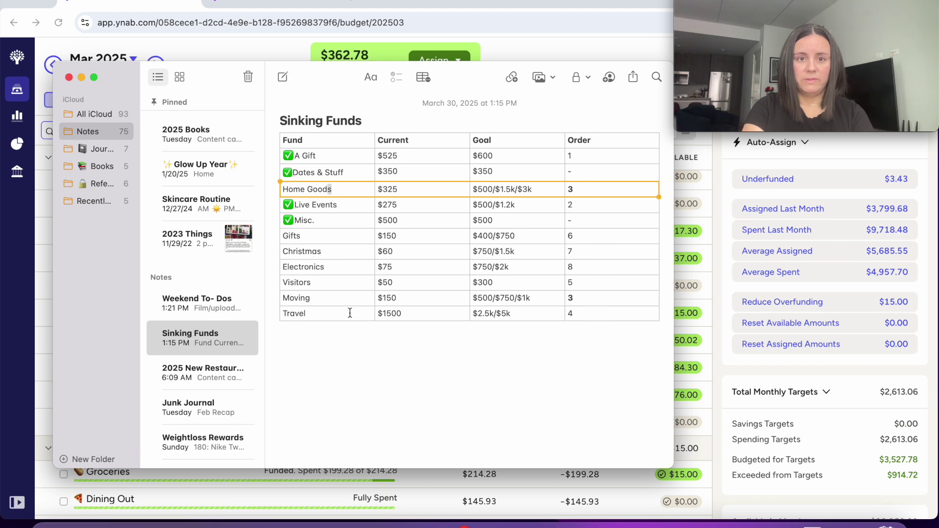
click(313, 299)
drag(313, 299, 634, 300)
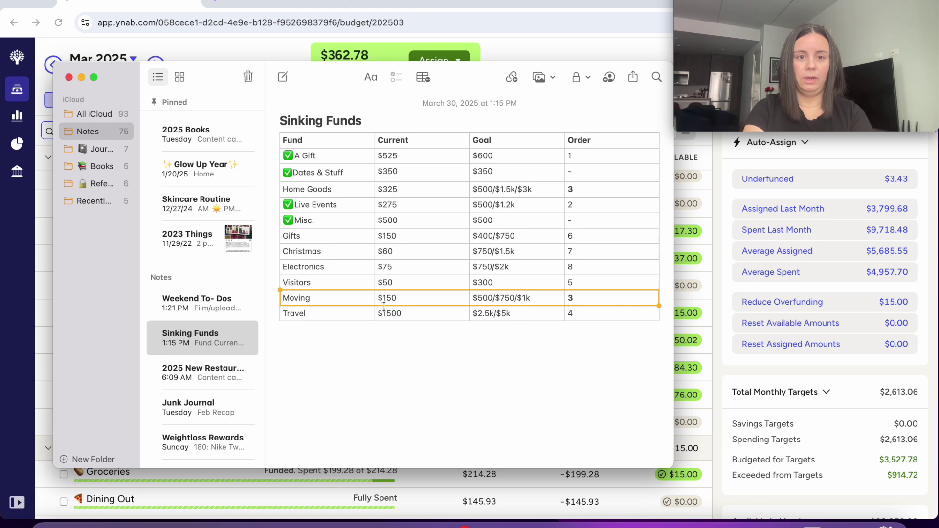
click(300, 318)
drag(301, 320, 562, 307)
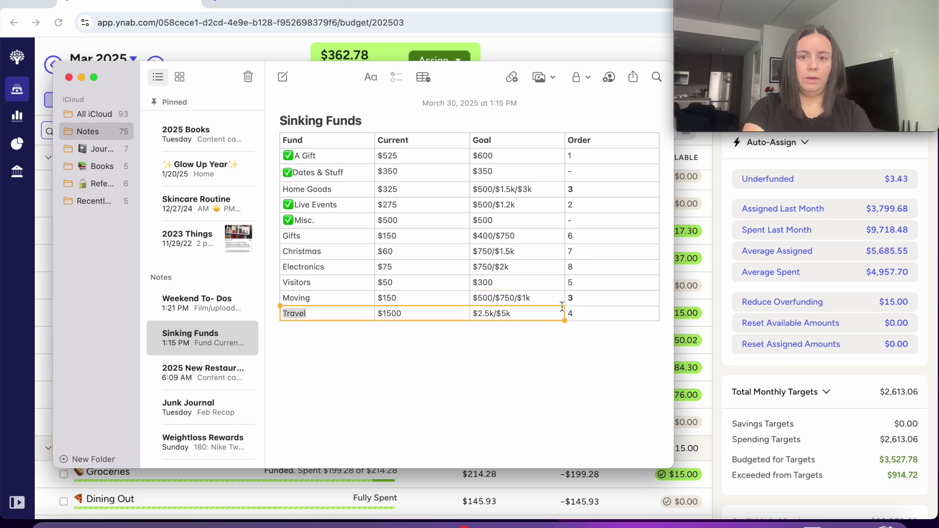
drag(315, 283, 625, 281)
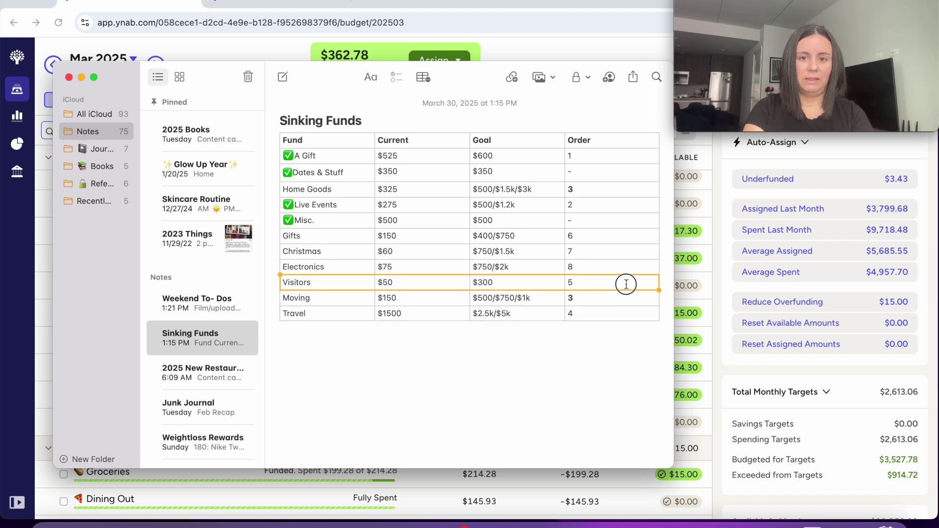
drag(315, 300, 616, 303)
Append new priority numbers in the Sinking Funds table's Order column: 3 for Moving, 4 for Visitors, 5 for Travel and 6 for Home Goods.
click(599, 303)
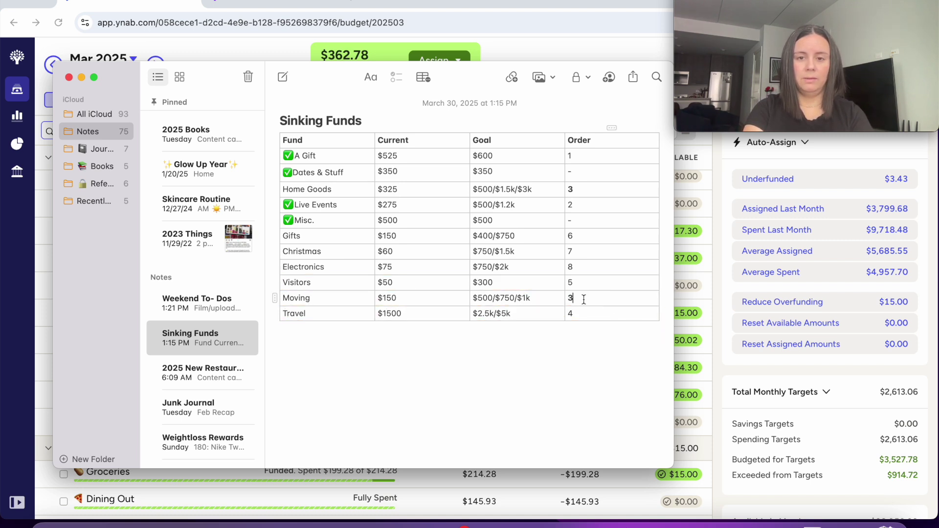
text(-)
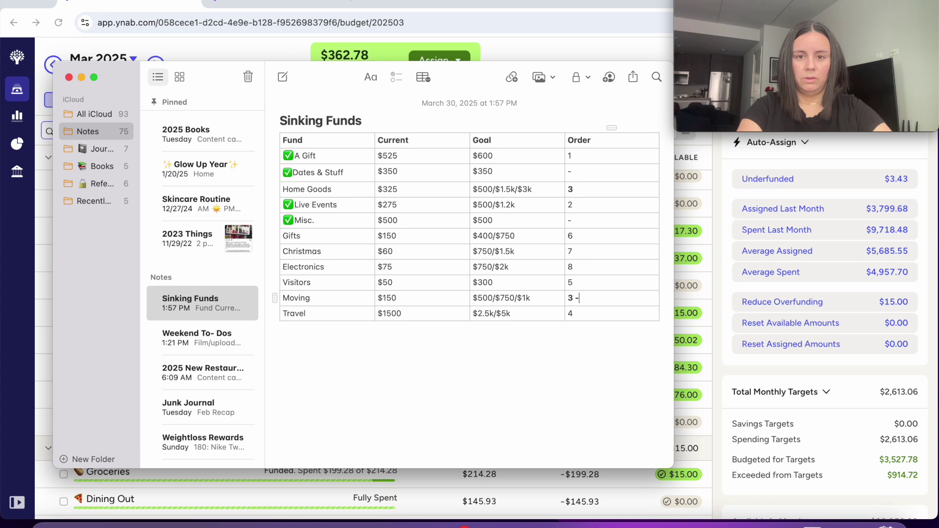
text( 3)
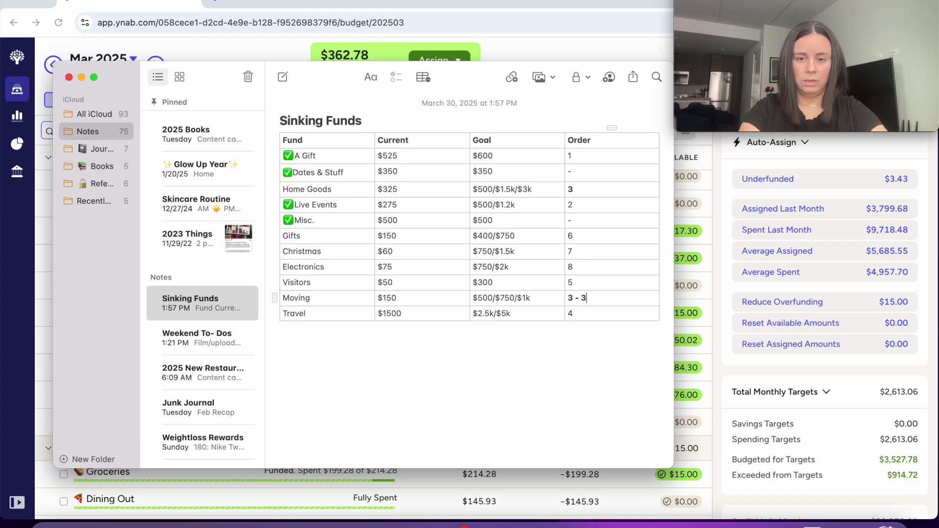
click(604, 277)
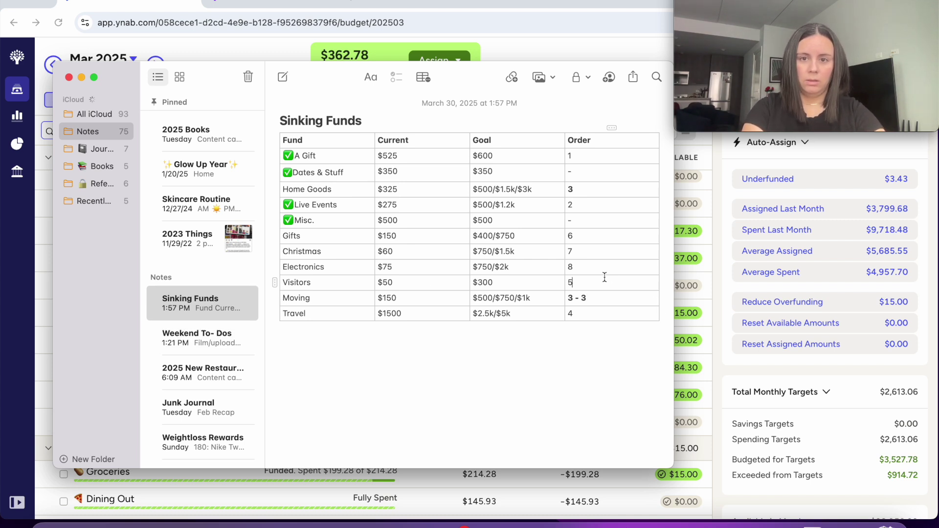
text(- 4)
click(583, 316)
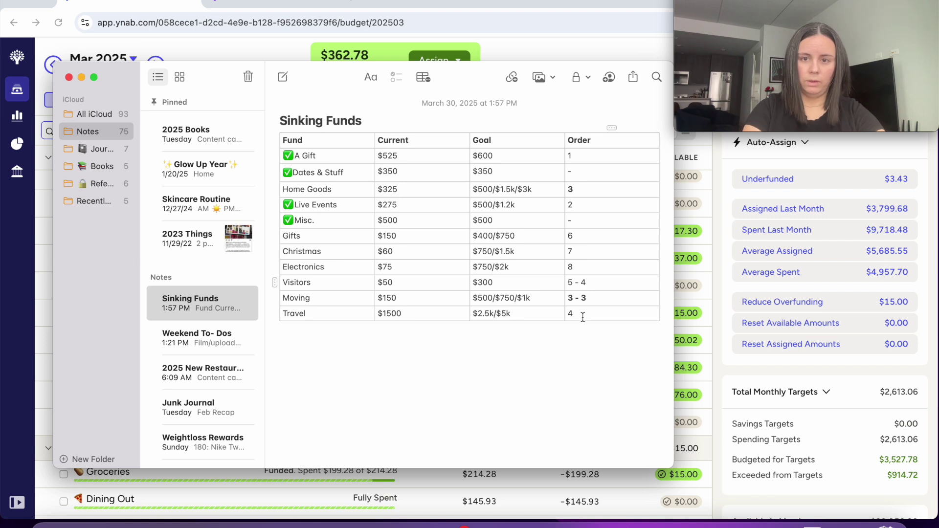
text(- 5)
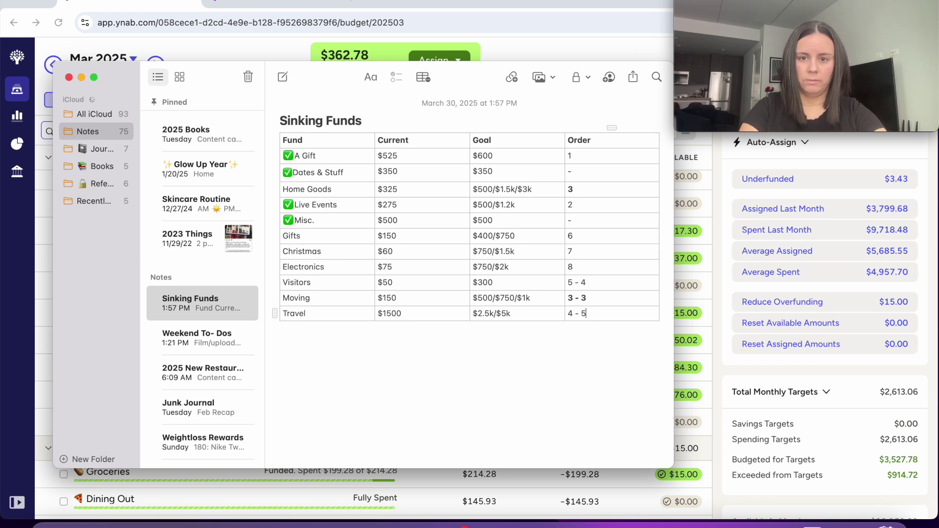
click(579, 188)
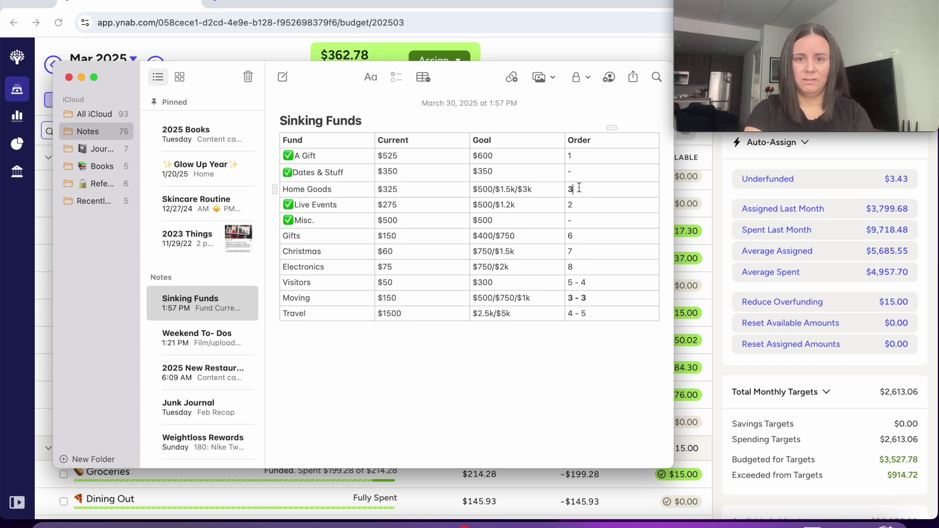
text(- 6)
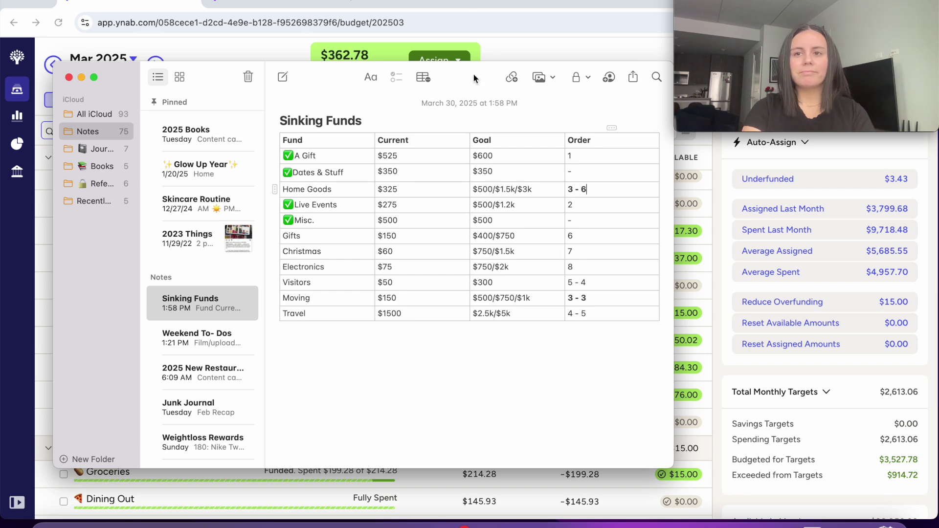
Recheck the new fund order in the Sinking Funds note, switch to YNAB and add $100 to Moving's assigned amount for March 2025.
click(498, 40)
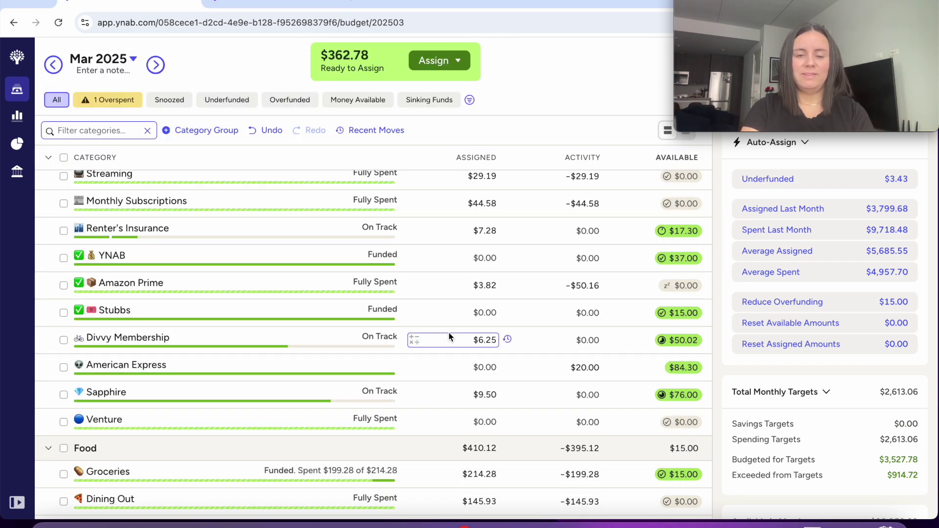
key(ctrl+Up)
click(318, 318)
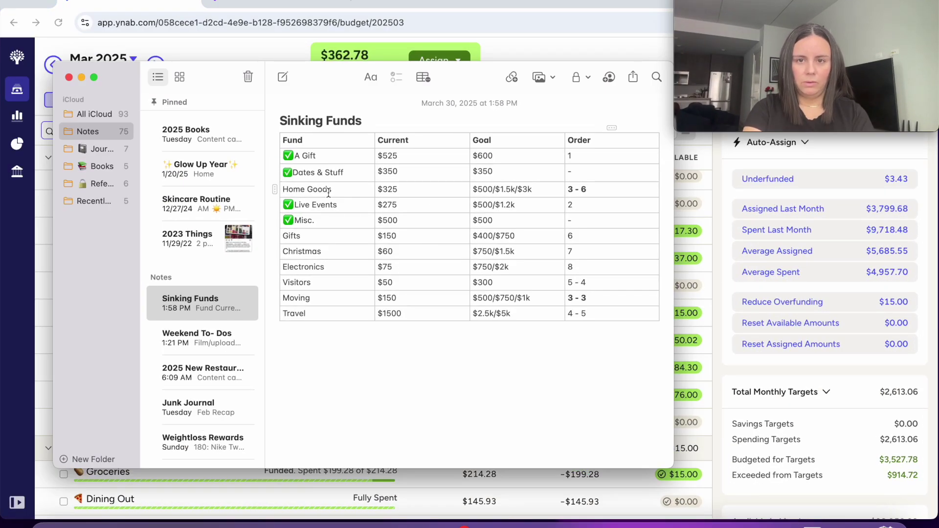
double_click(588, 300)
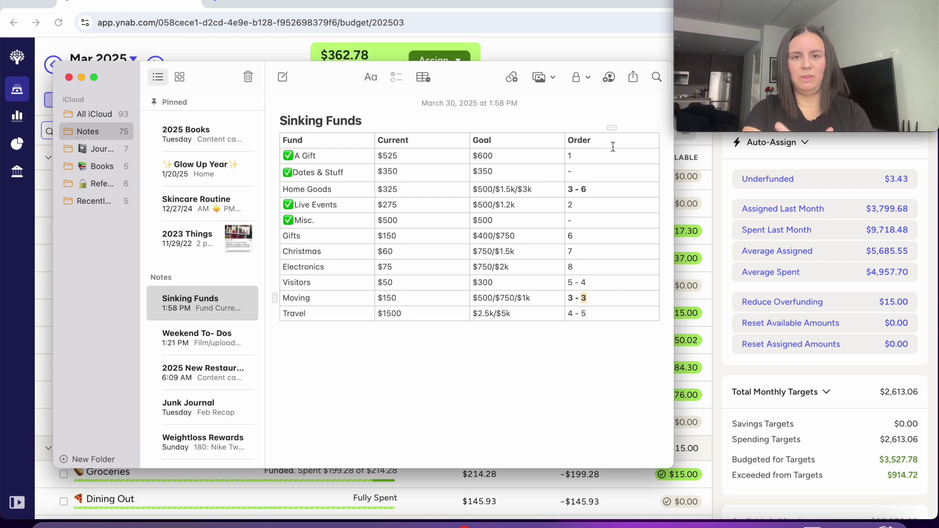
click(576, 48)
scroll(524, 380, down, 10)
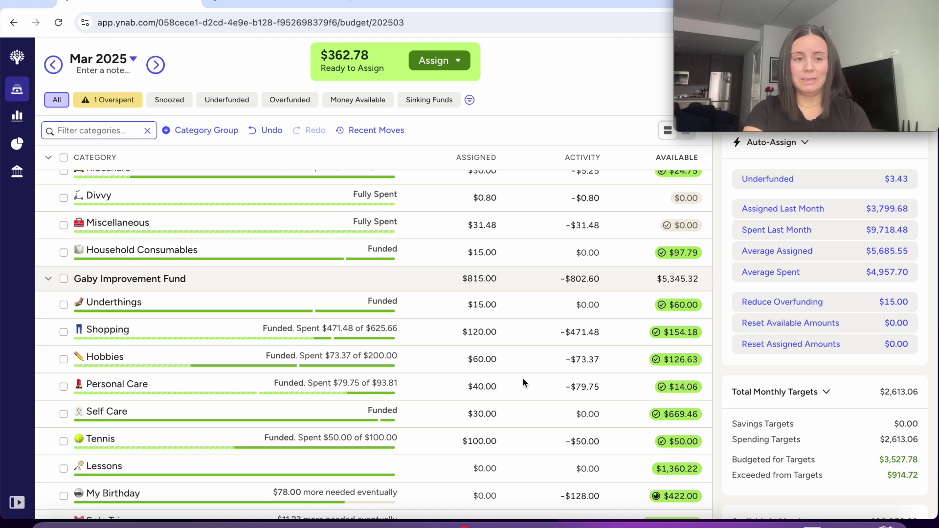
scroll(523, 379, down, 10)
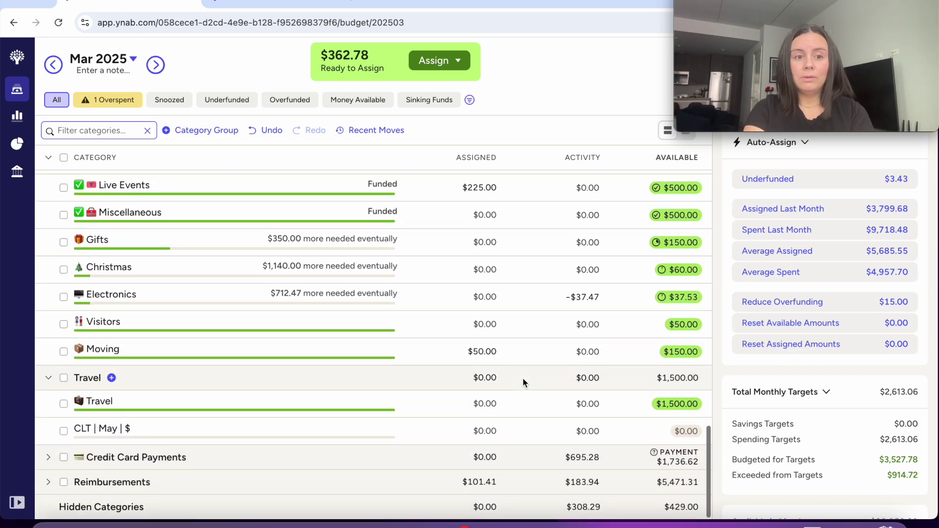
scroll(524, 379, up, 2)
scroll(523, 379, up, 2)
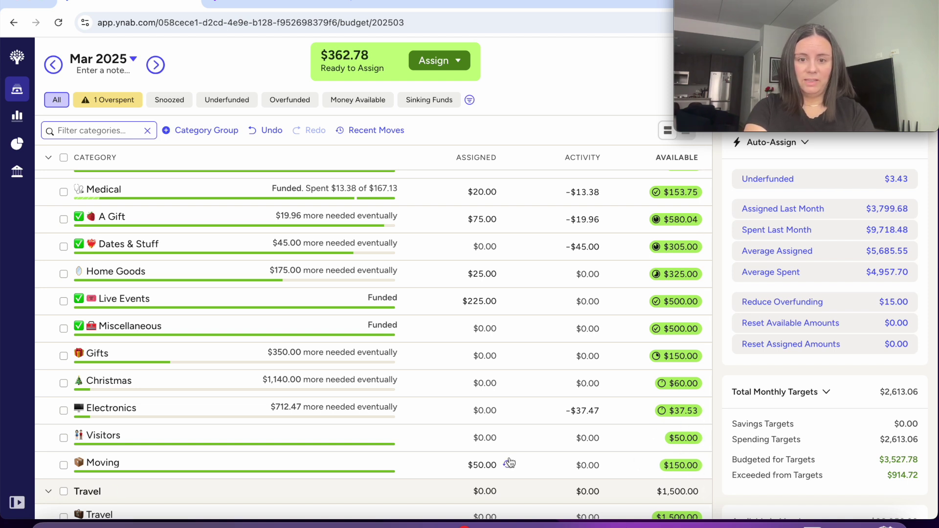
click(486, 467)
click(487, 469)
text(+100)
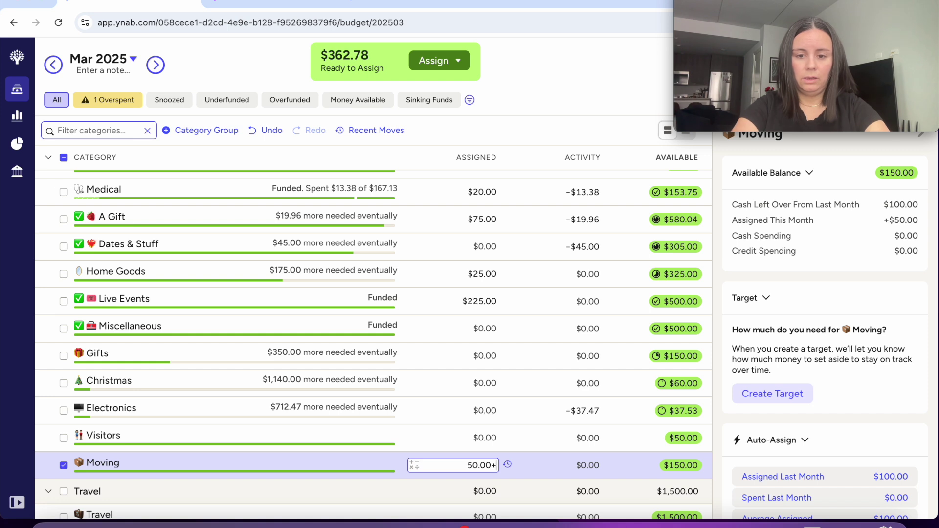
Assign $200 to the Visitors category for March 2025.
click(491, 439)
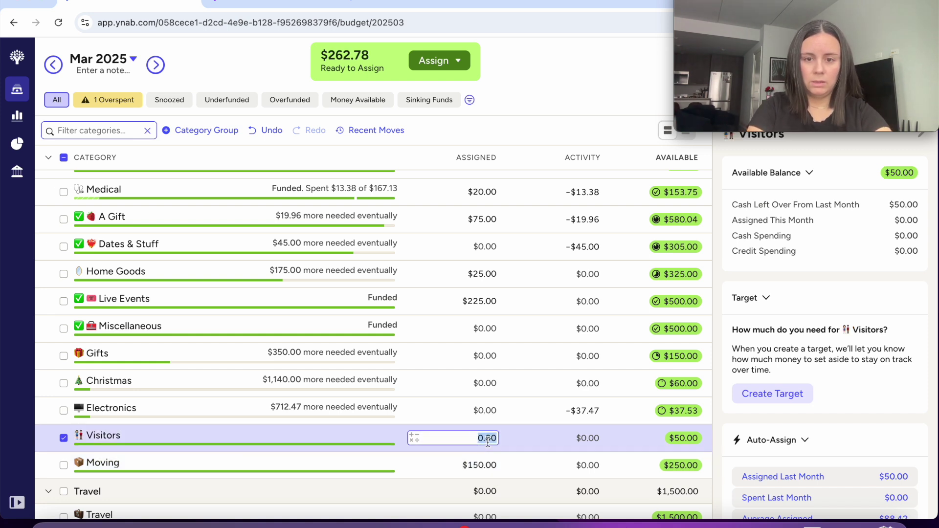
text(200)
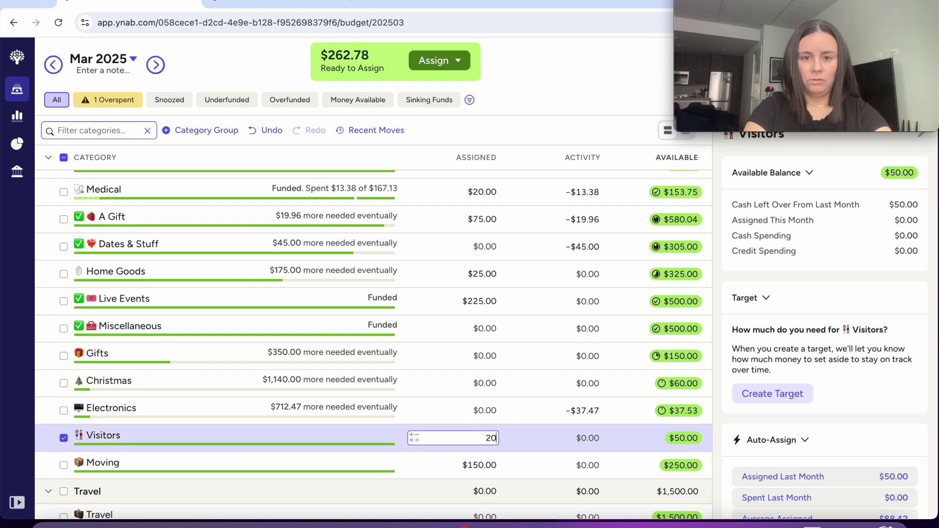
click(489, 464)
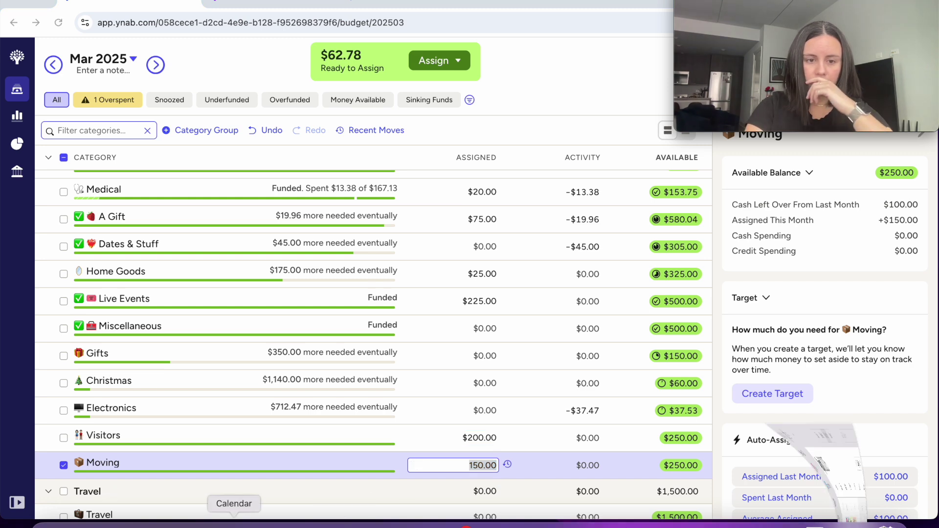
Check the April visits in the Calendar app, return to YNAB and add $60 to the amount assigned to Visitors.
click(242, 523)
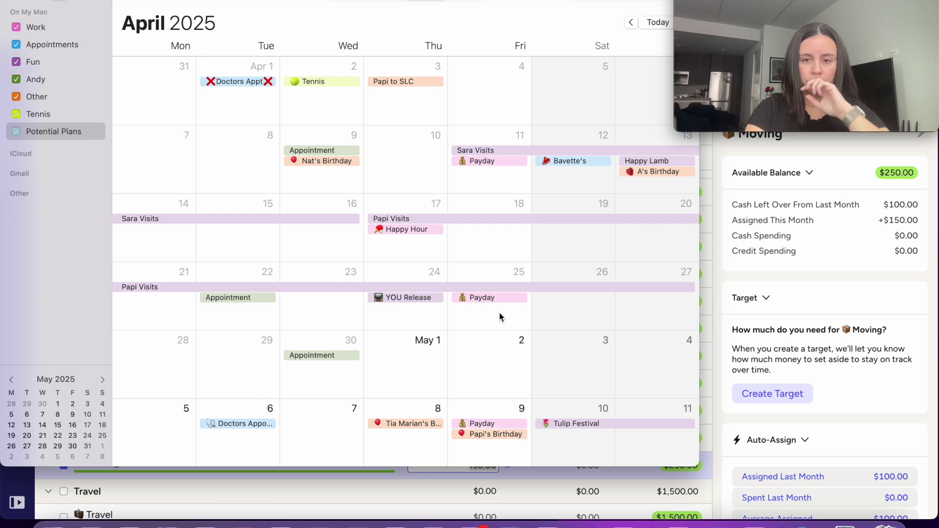
click(827, 378)
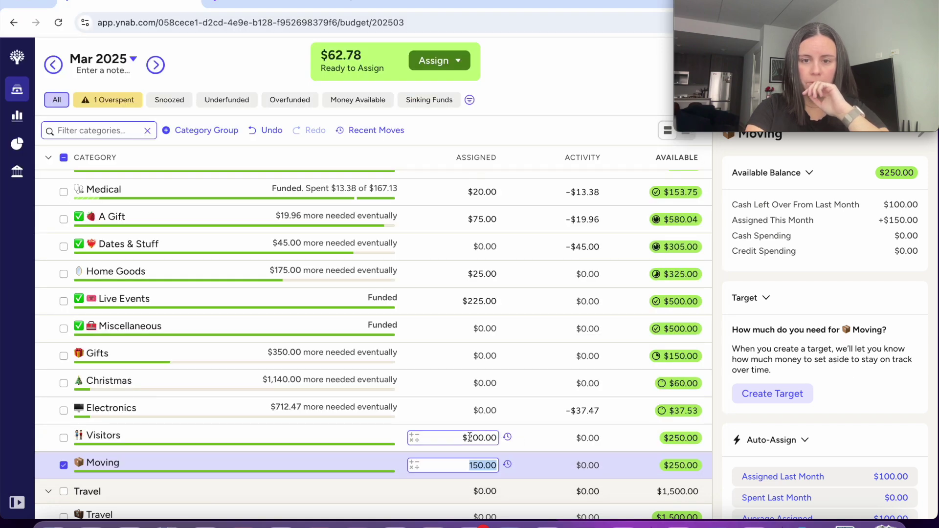
click(468, 441)
key(Right)
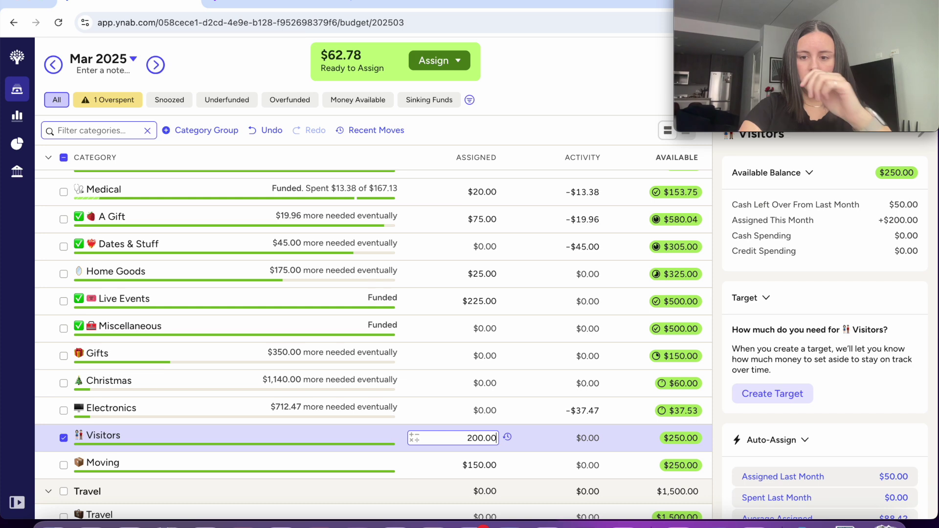
text(+60)
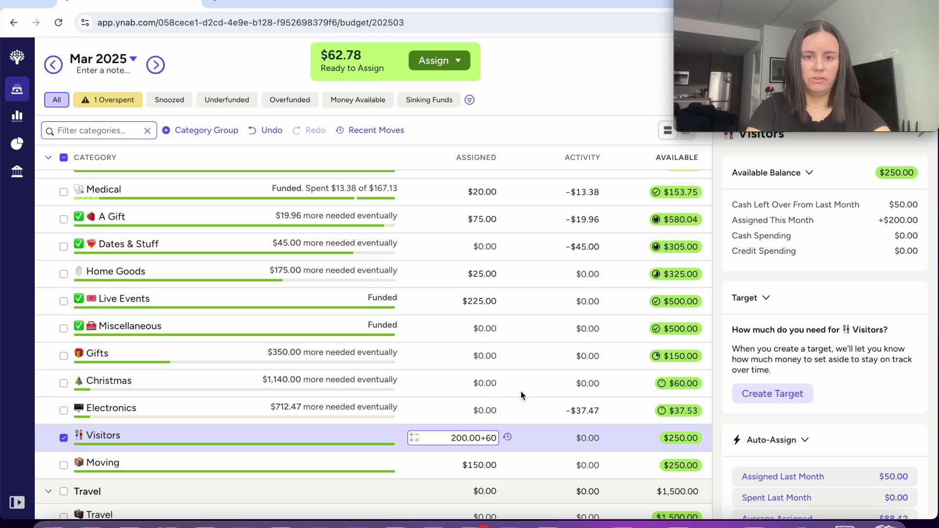
click(533, 362)
Add $2.78 to the amount assigned to the Holding category under Sinking Funds for March 2025.
scroll(504, 297, up, 2)
click(495, 270)
text(+2.78)
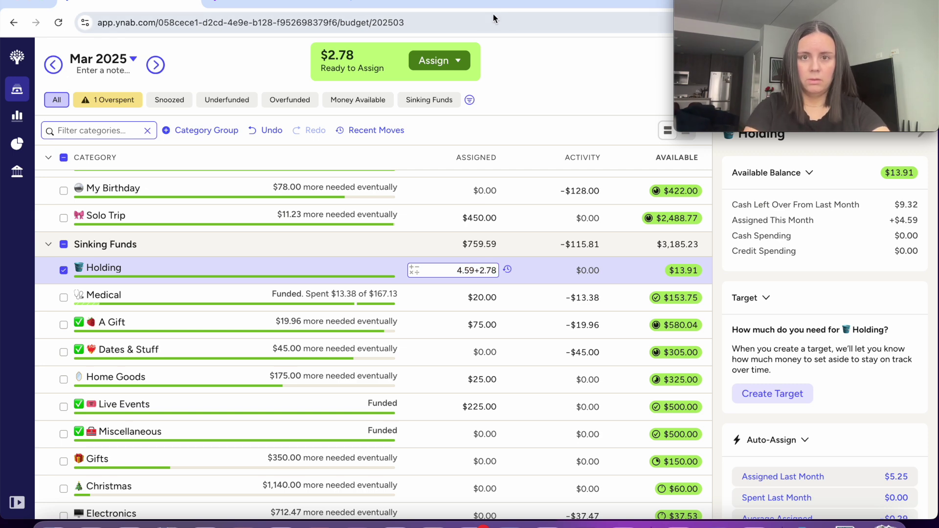
key(Return)
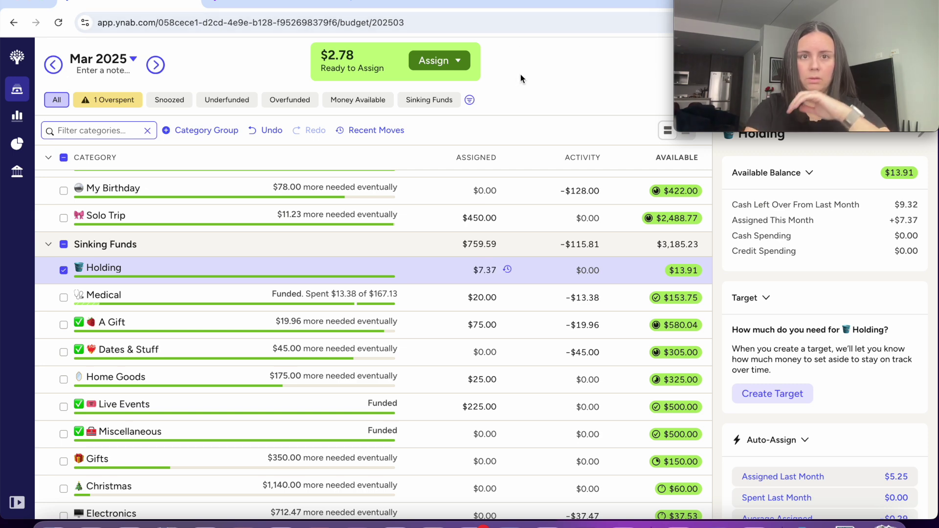
Switch to the Notes app, extend the Visitors goal in the Sinking Funds table to "$300 - $500", and return to YNAB.
scroll(522, 329, down, 3)
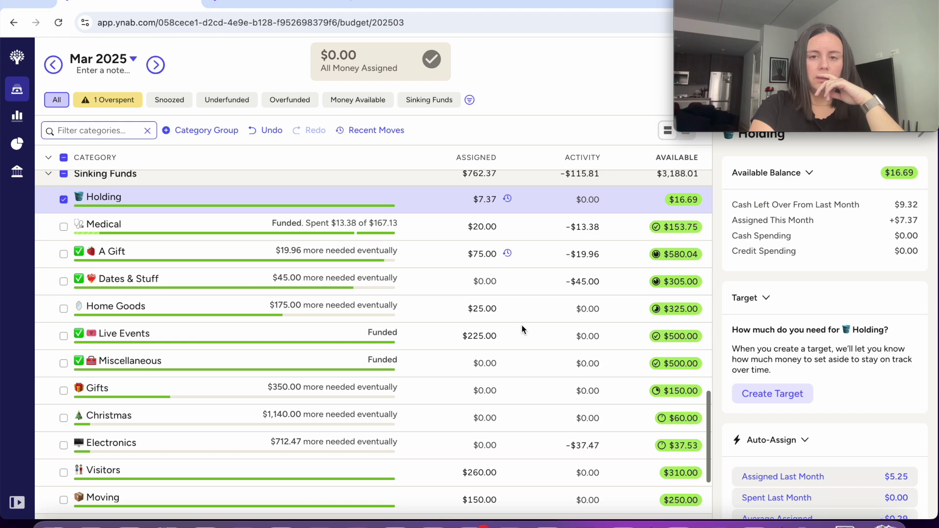
scroll(522, 329, down, 3)
click(433, 524)
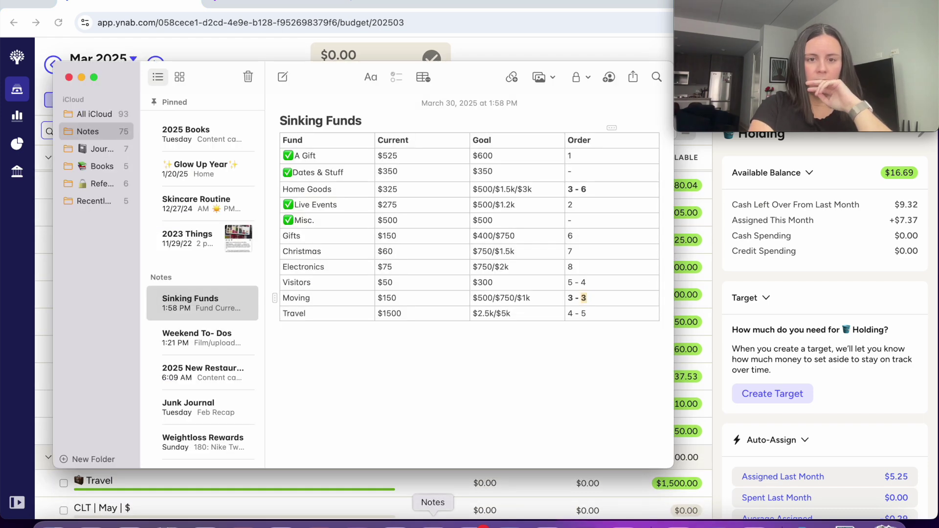
click(496, 283)
text(-)
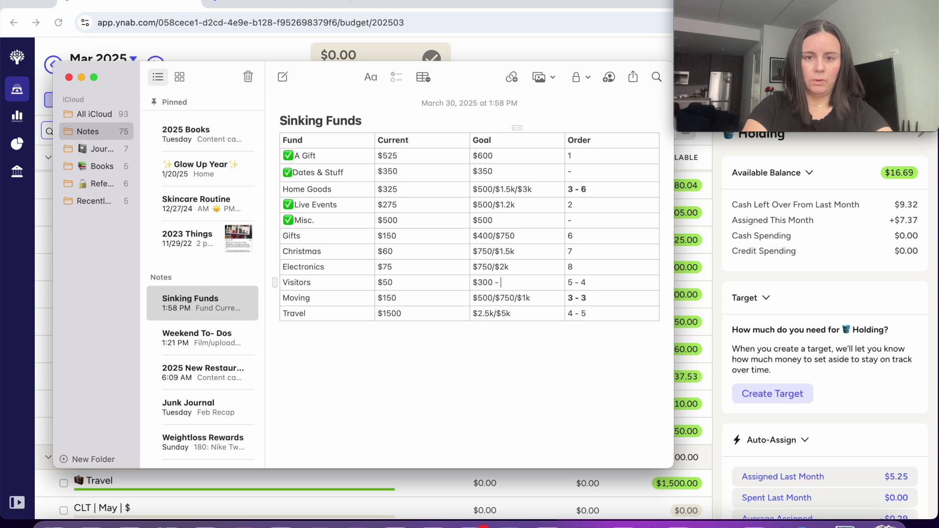
text( $500)
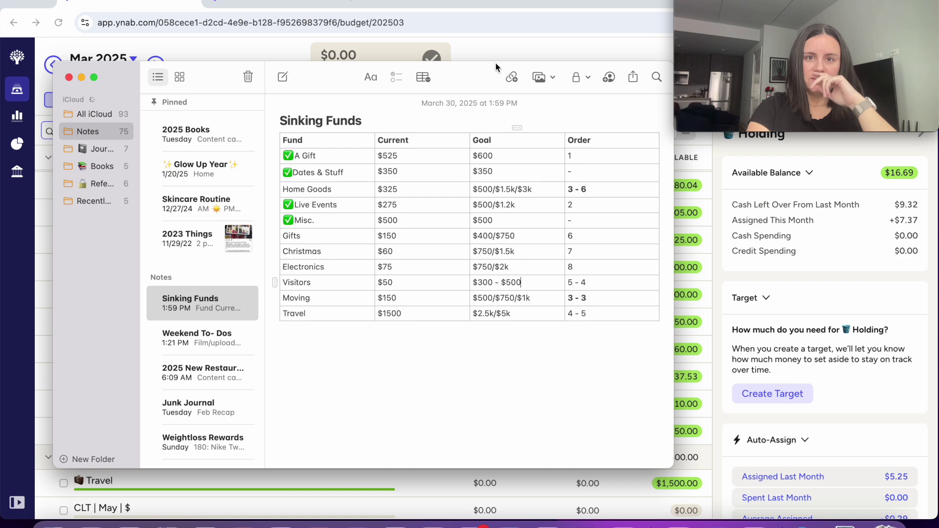
click(495, 57)
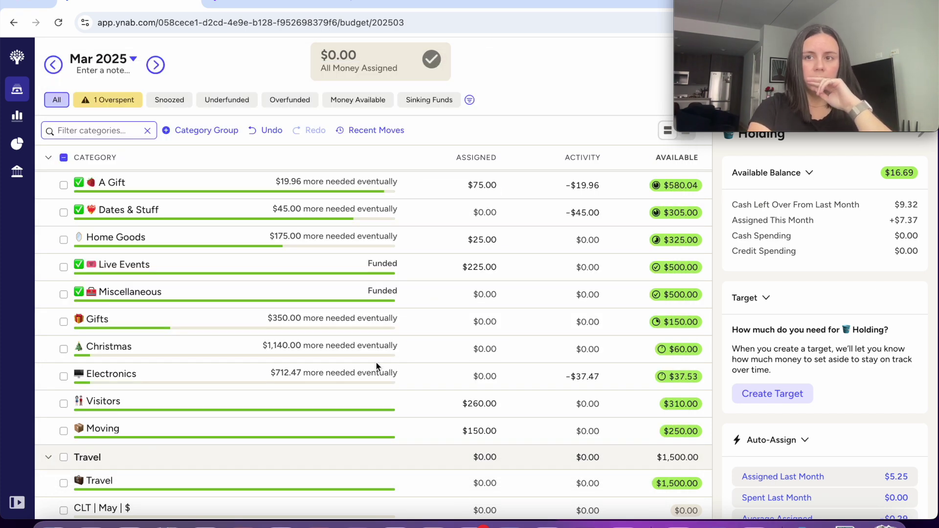
Switch to the Calendar app and examine the April visits and the upcoming trips and visits in May and June 2025.
key(ctrl+Up)
click(285, 412)
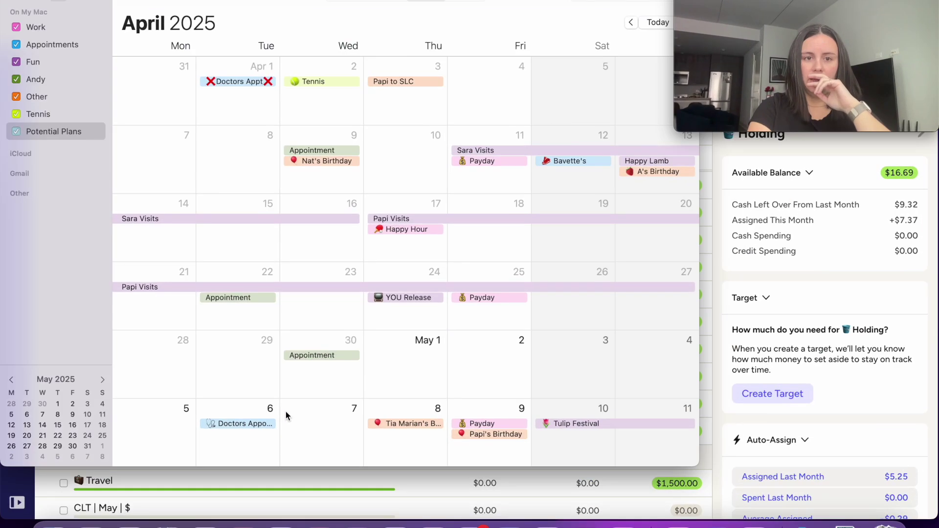
click(490, 150)
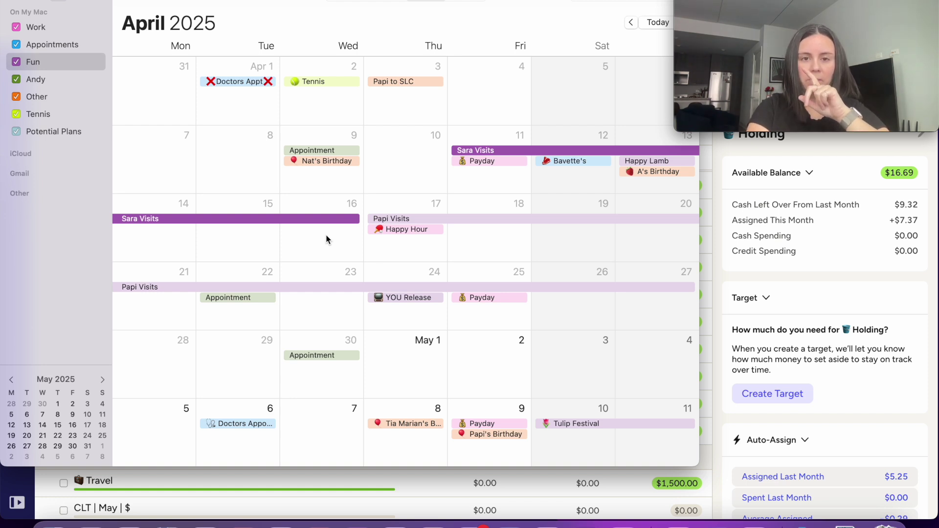
click(376, 220)
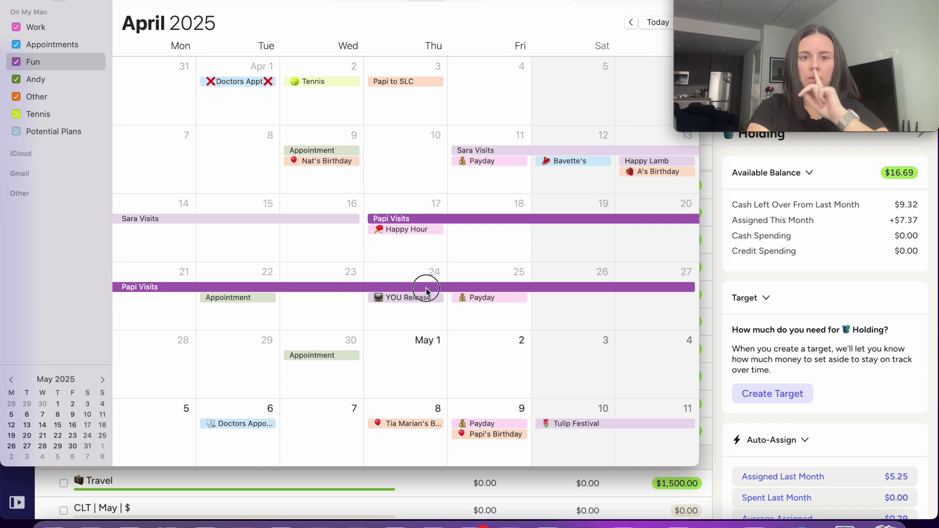
click(412, 201)
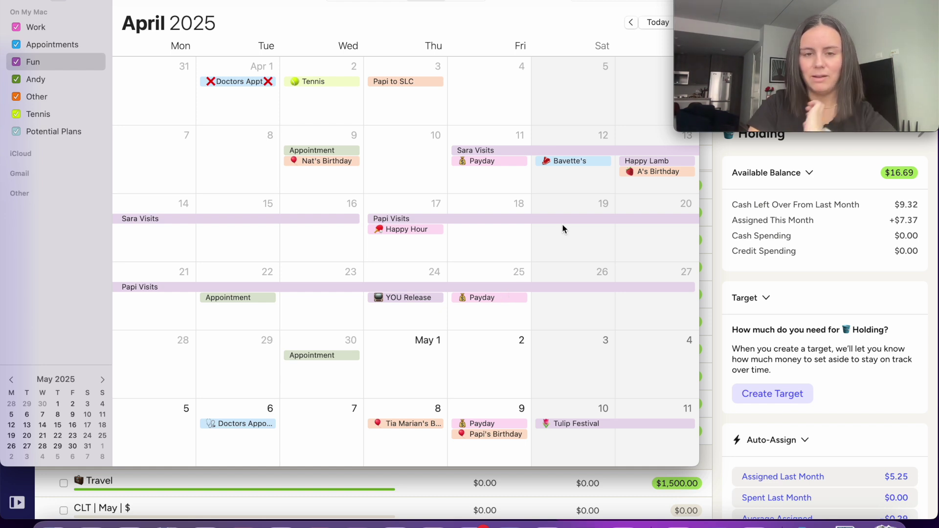
scroll(585, 266, down, 5)
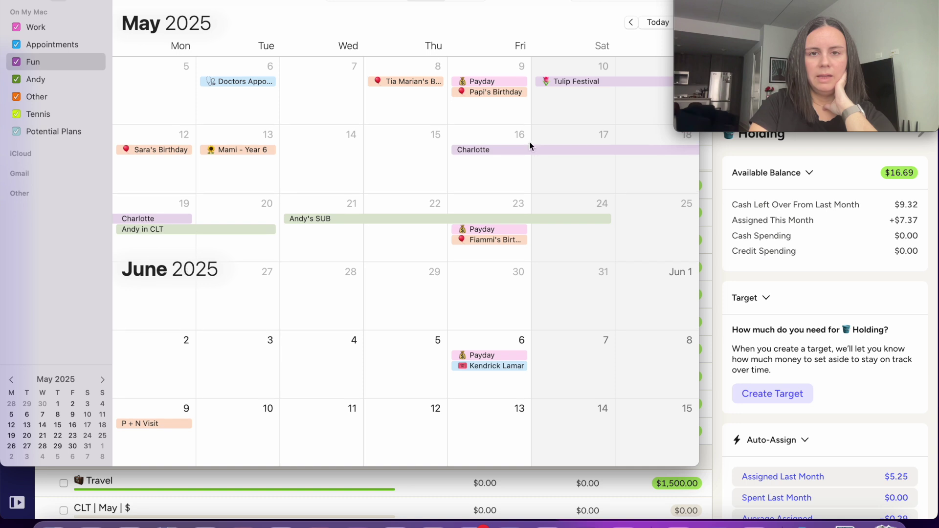
click(488, 153)
click(490, 197)
scroll(490, 198, down, 5)
scroll(490, 197, up, 5)
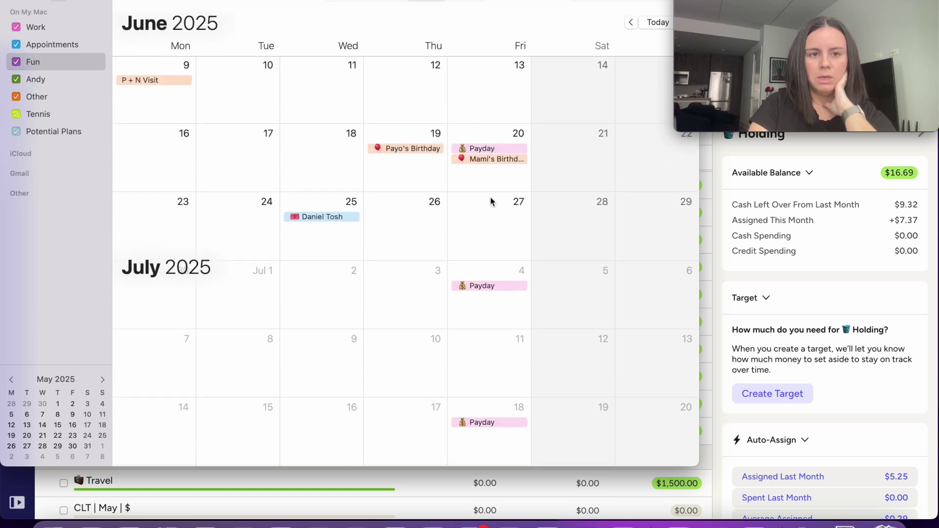
scroll(491, 198, down, 1)
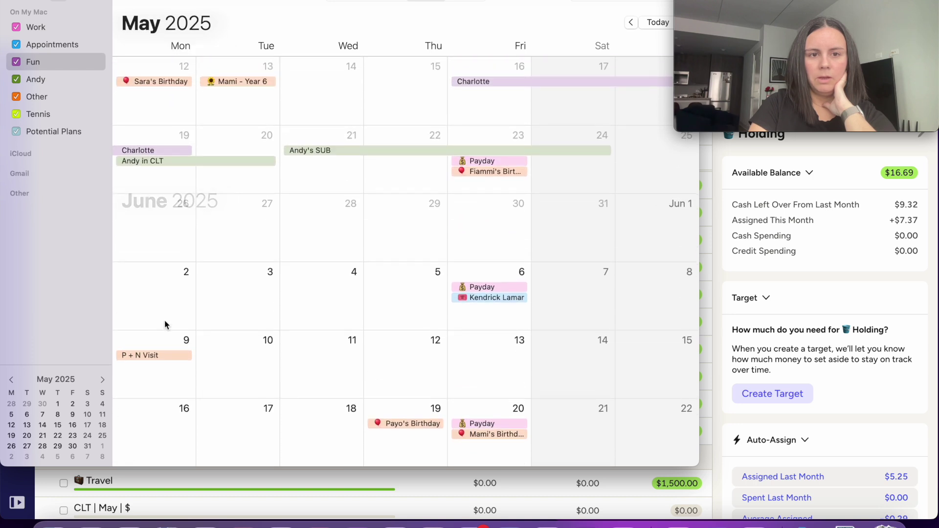
click(166, 357)
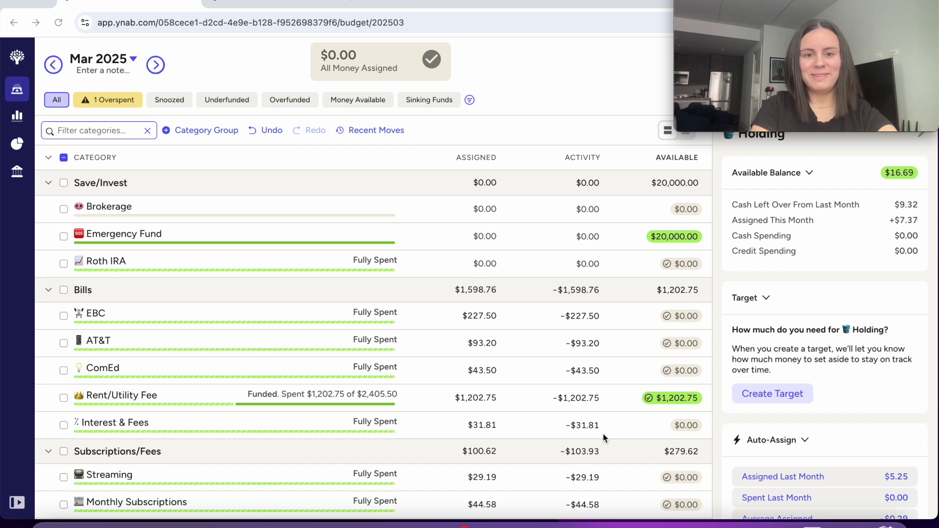
Review the March 2025 assigned and available amounts in YNAB, from Save/Invest down past the Variable Expenses group.
scroll(603, 434, down, 8)
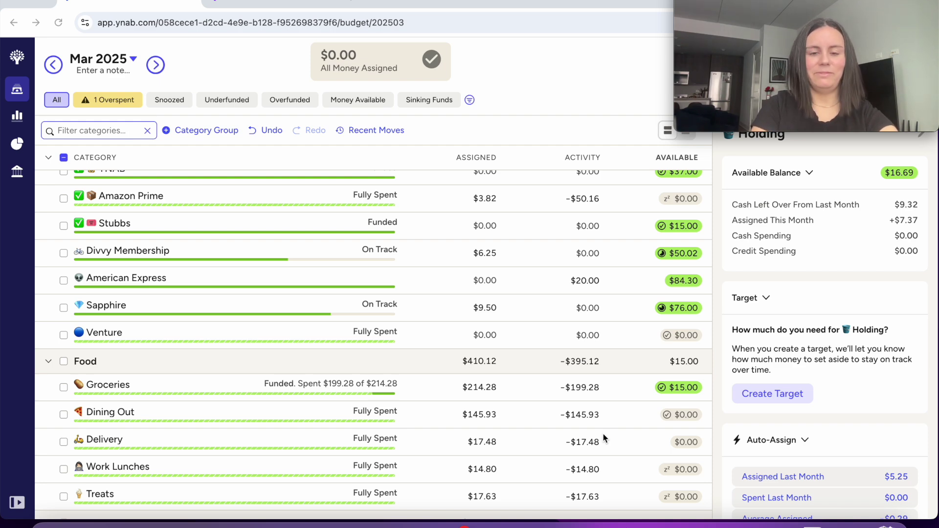
scroll(570, 443, down, 6)
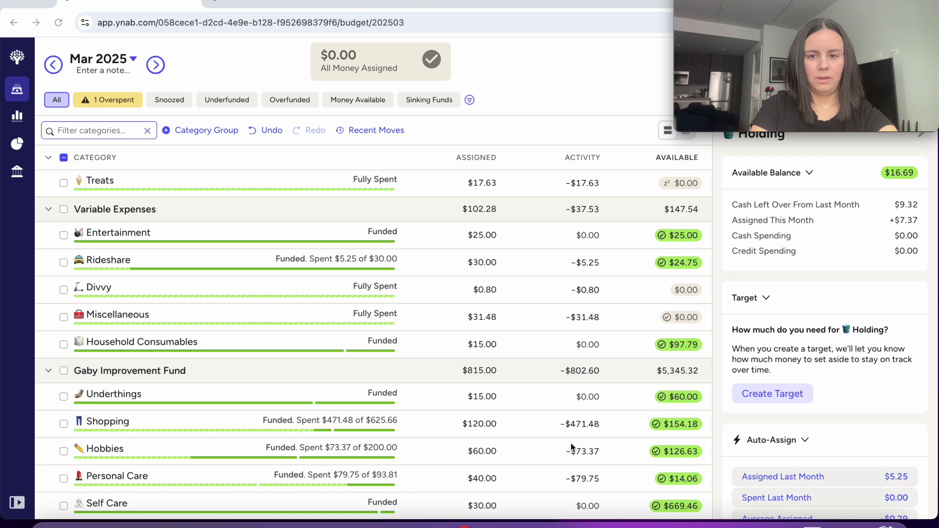
scroll(571, 443, down, 1)
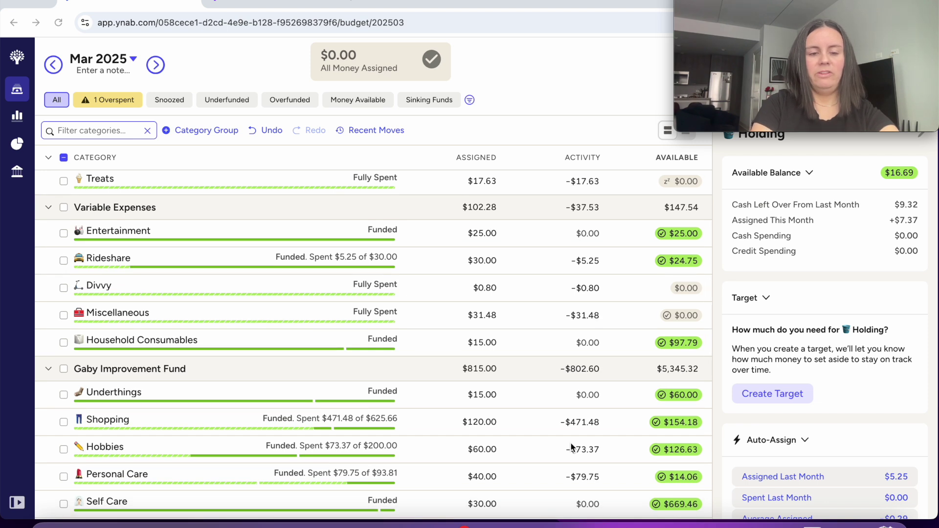